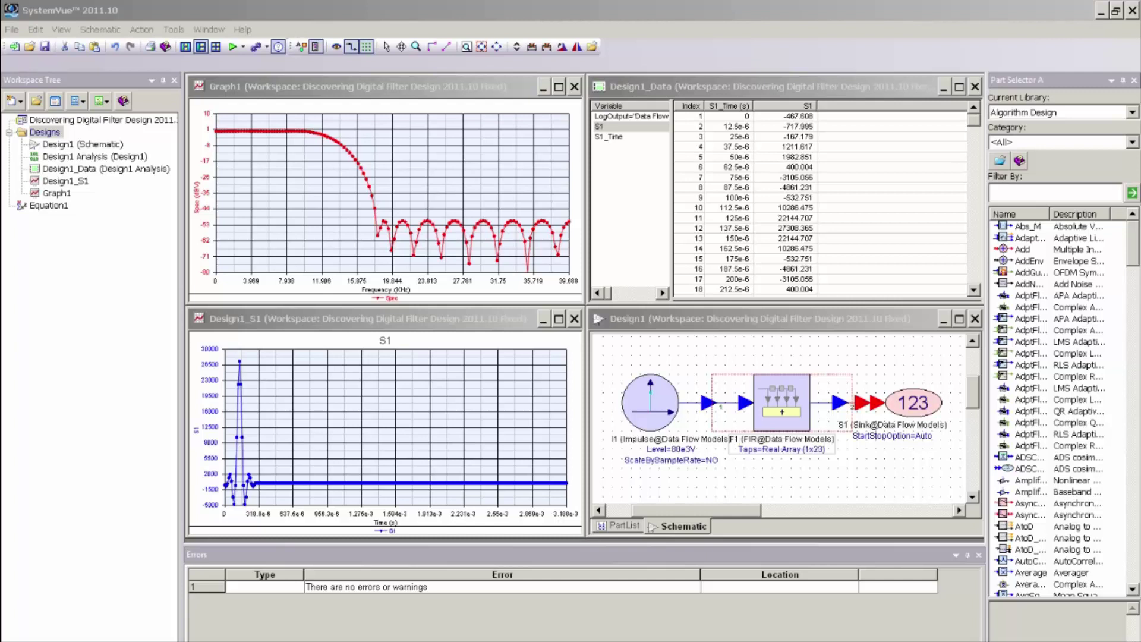
Step: Open the Filter Designer for F1 and set its Data Type to Fixed Point
right_click(782, 400)
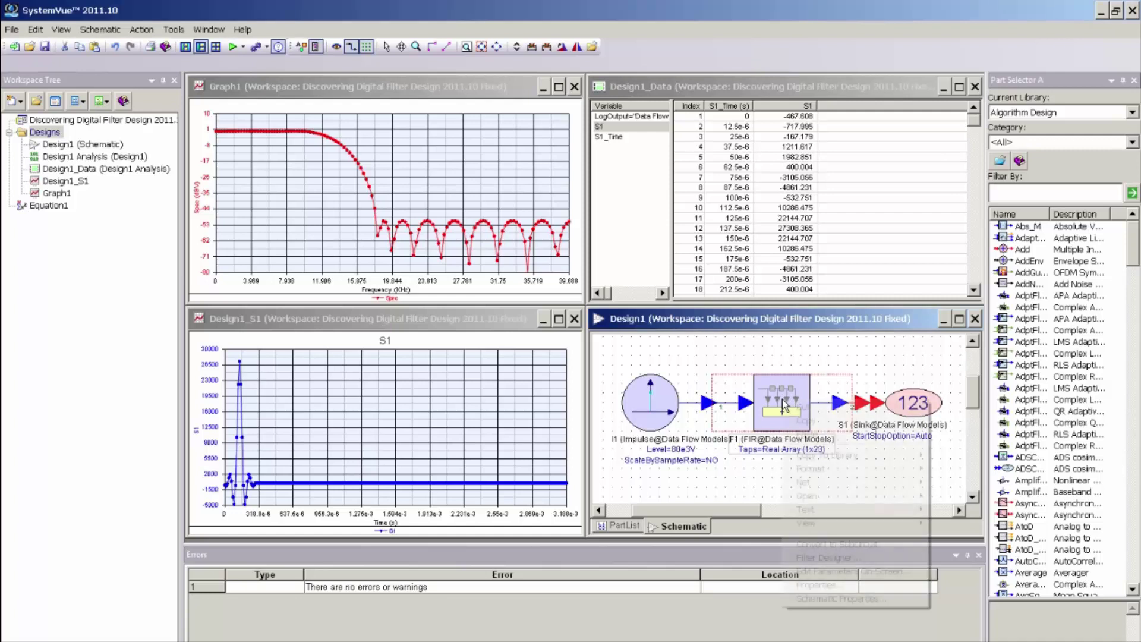
left_click(844, 559)
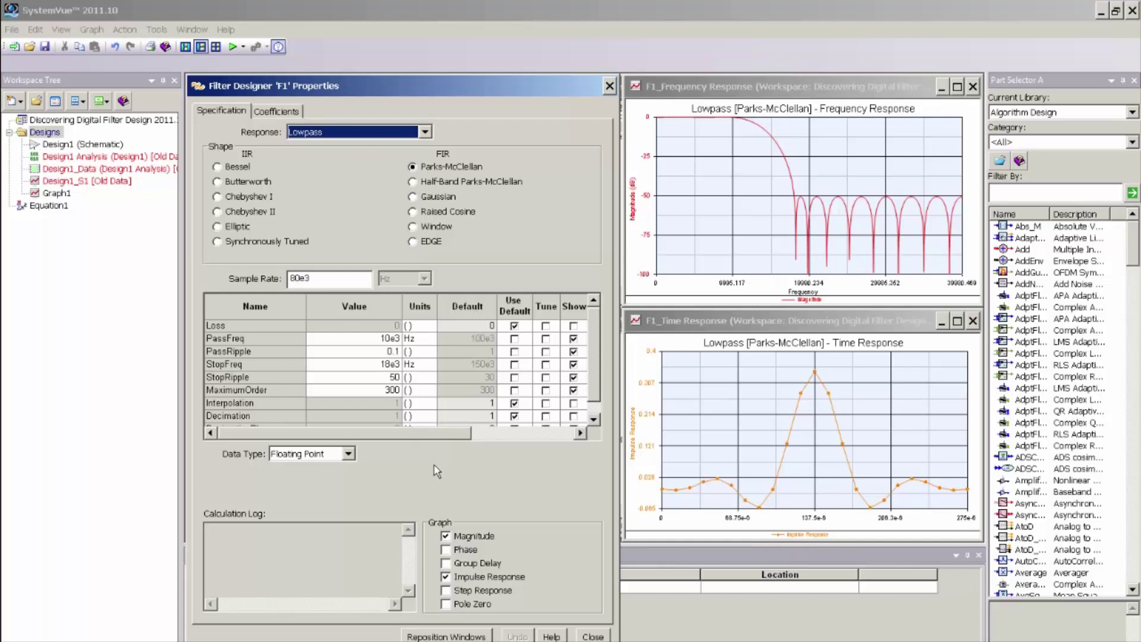
left_click(348, 454)
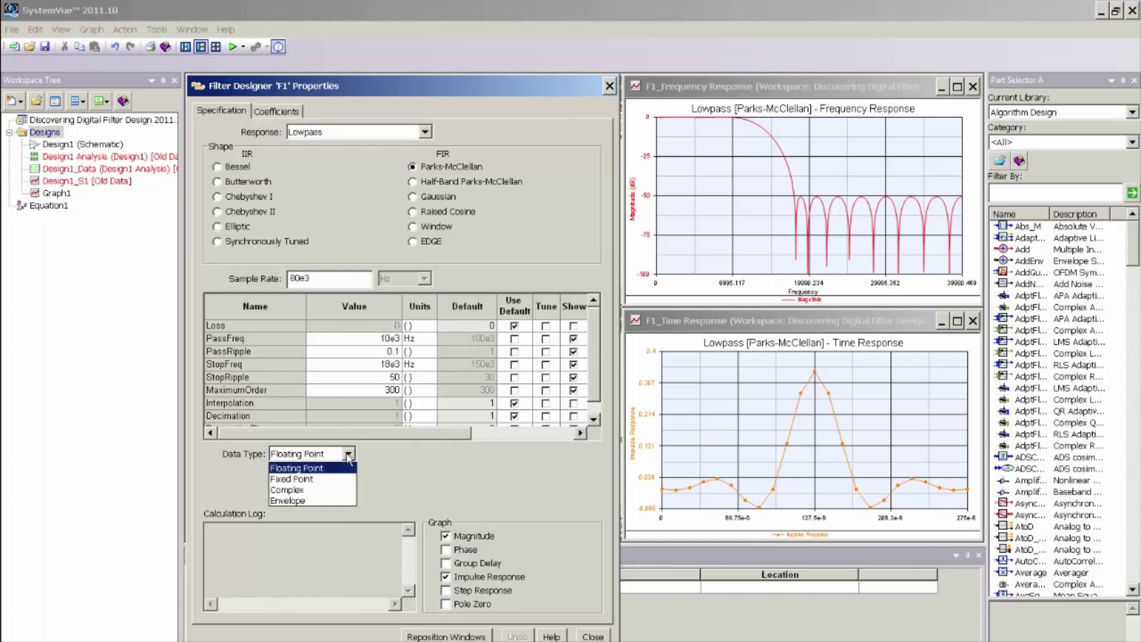
left_click(322, 486)
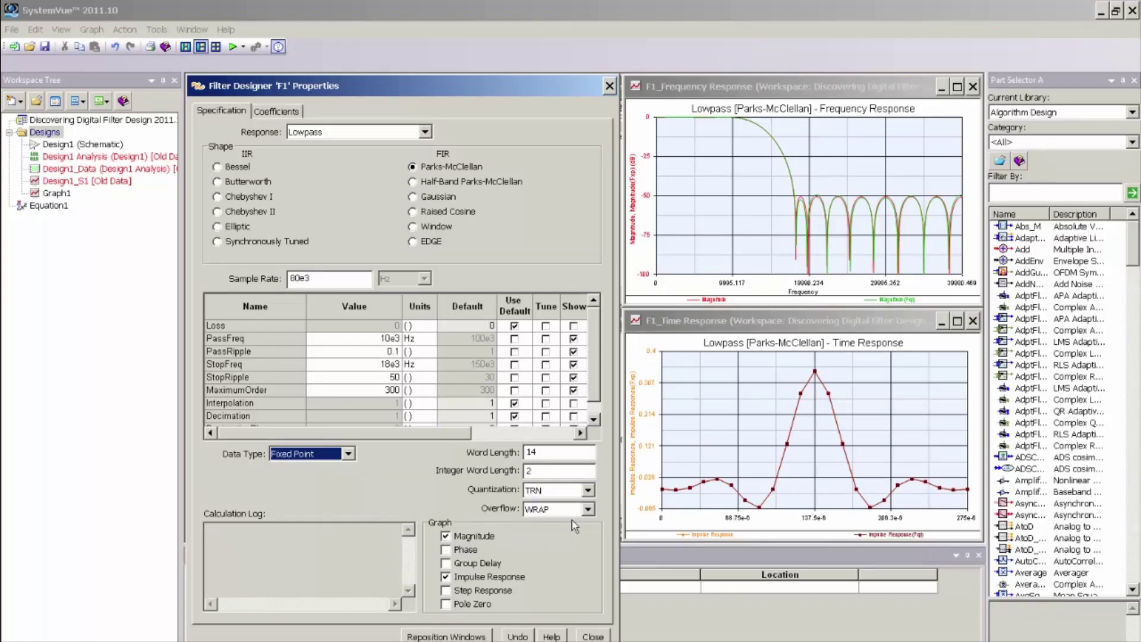
Step: Try F1 word lengths of 13, 12, 11 and 10 bits while comparing the response graphs
left_click(542, 453)
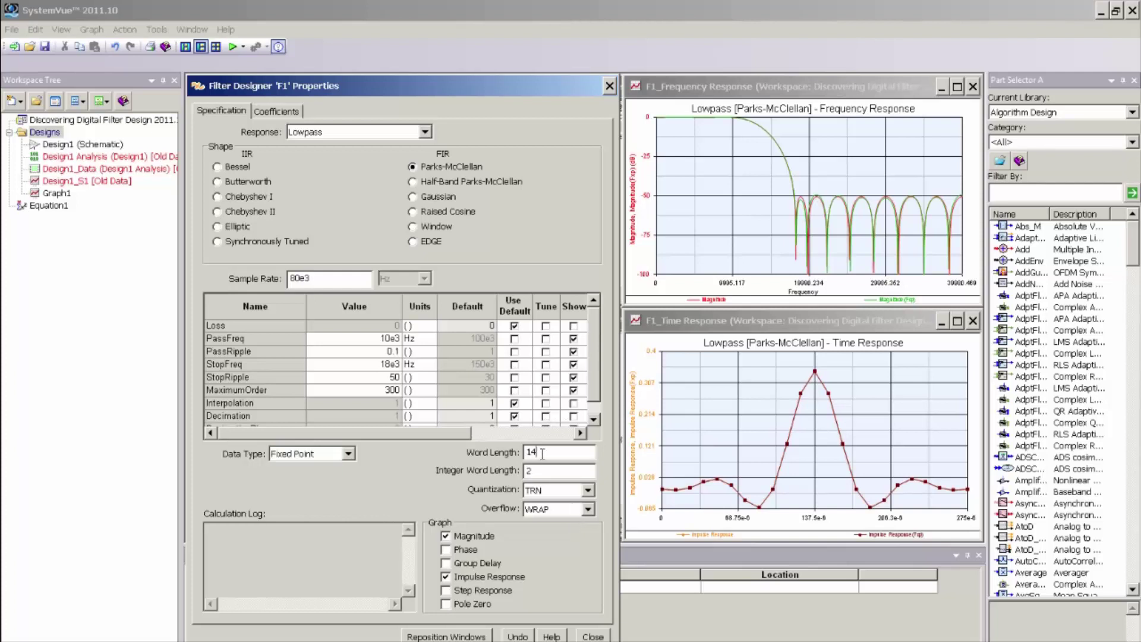
key("BackSpace")
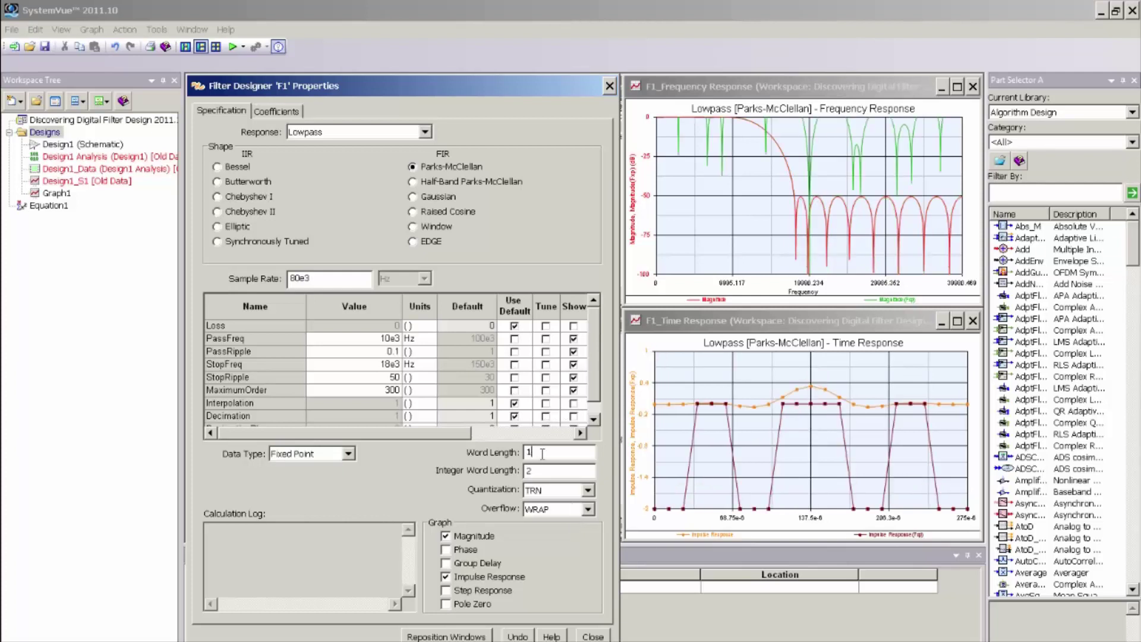
type("3")
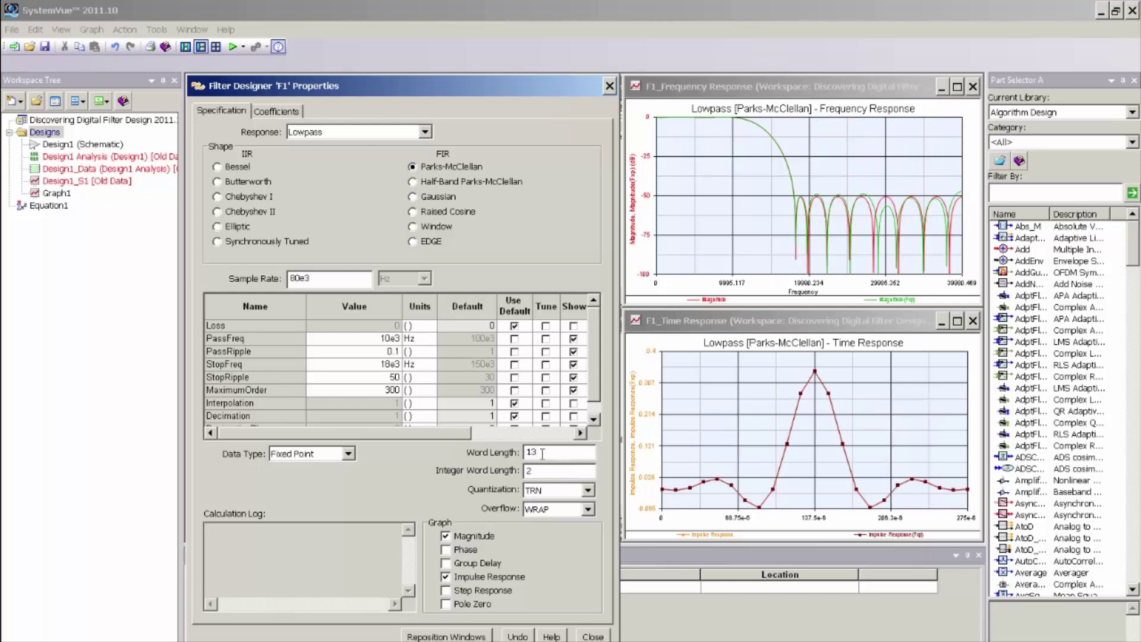
key("BackSpace")
type("2")
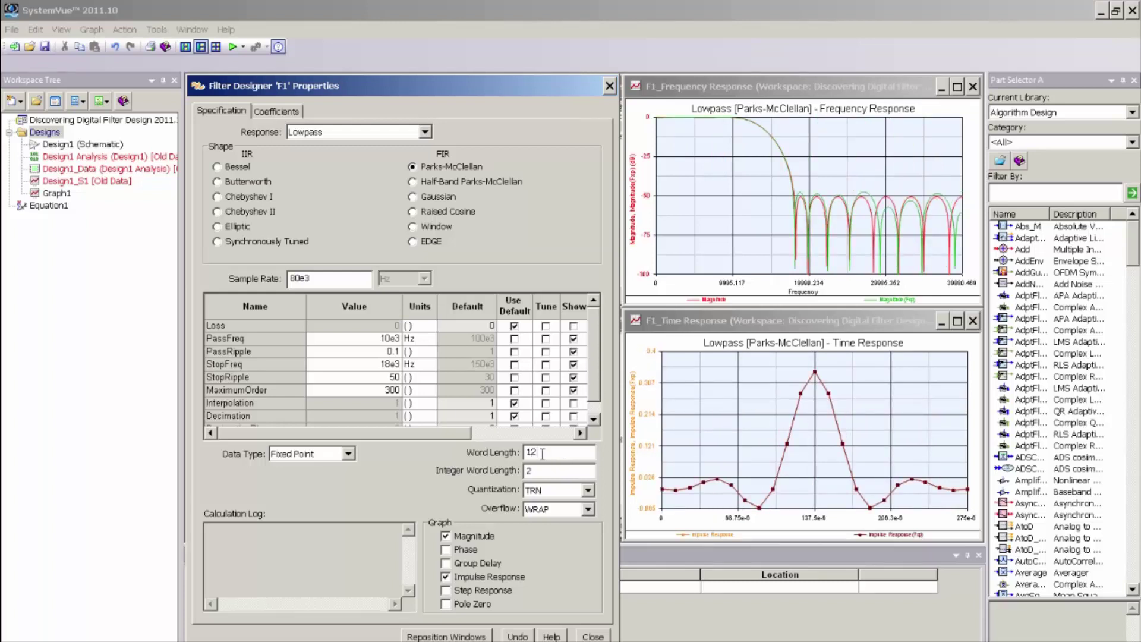
key("BackSpace")
type("1")
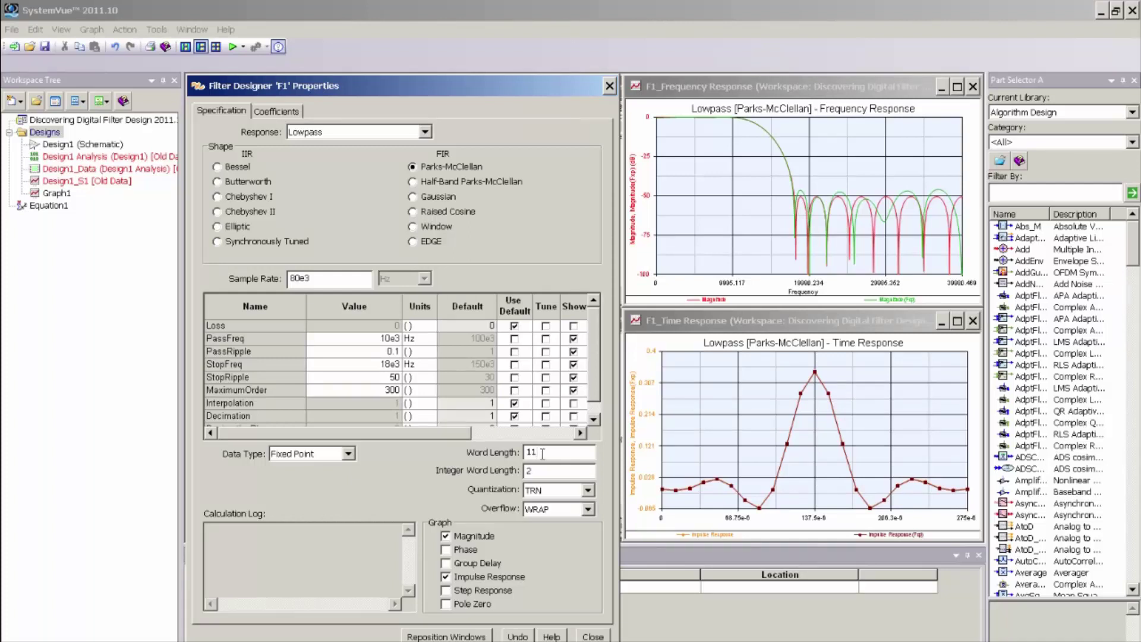
key("BackSpace")
type("0")
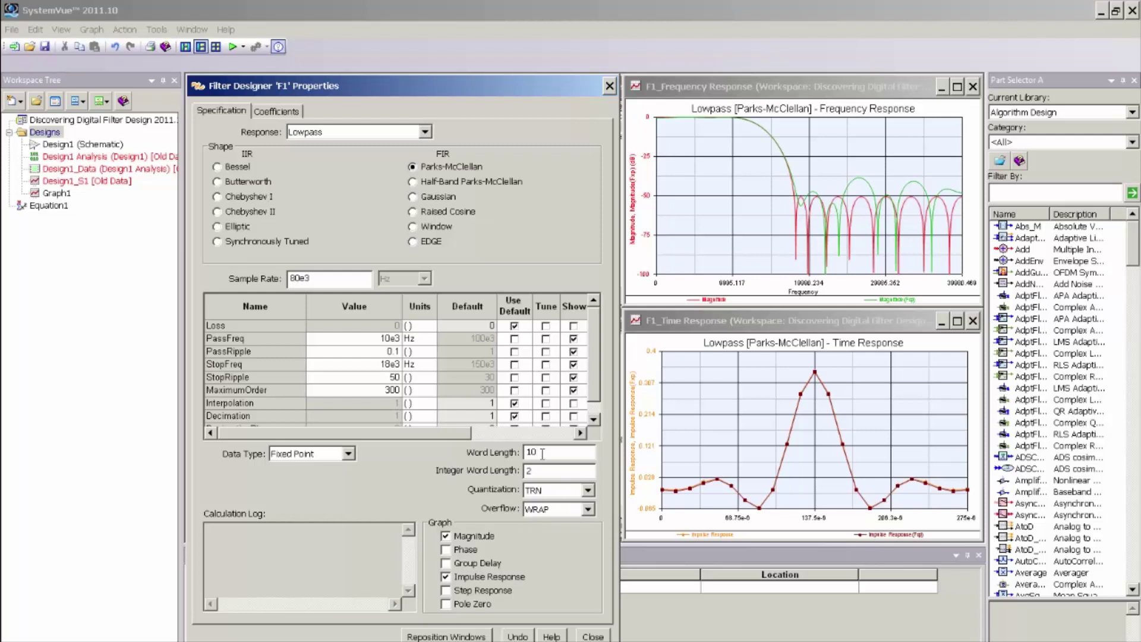
Step: Try 12 and 14 bits, then settle the F1 word length at 12 bits
key("BackSpace")
type("2")
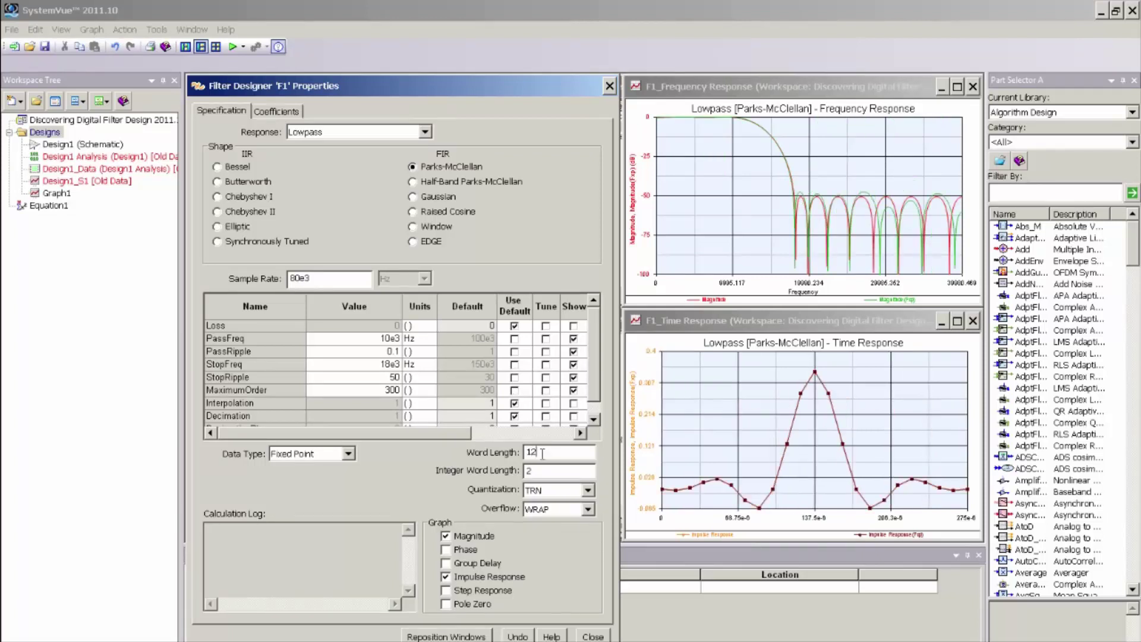
key("BackSpace")
type("4")
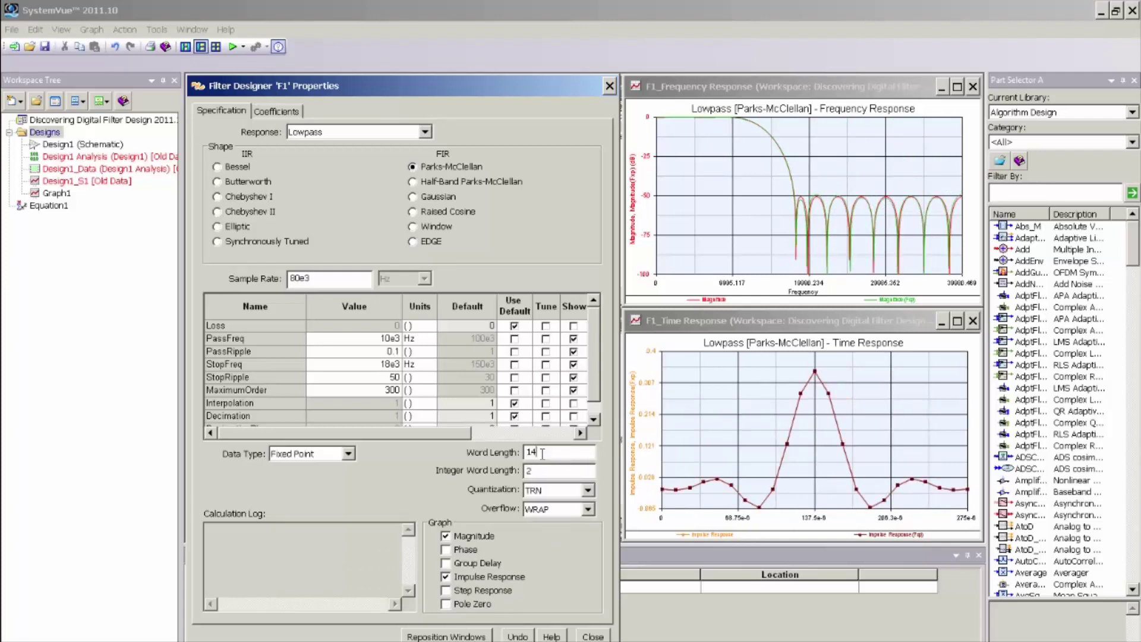
key("BackSpace")
type("2")
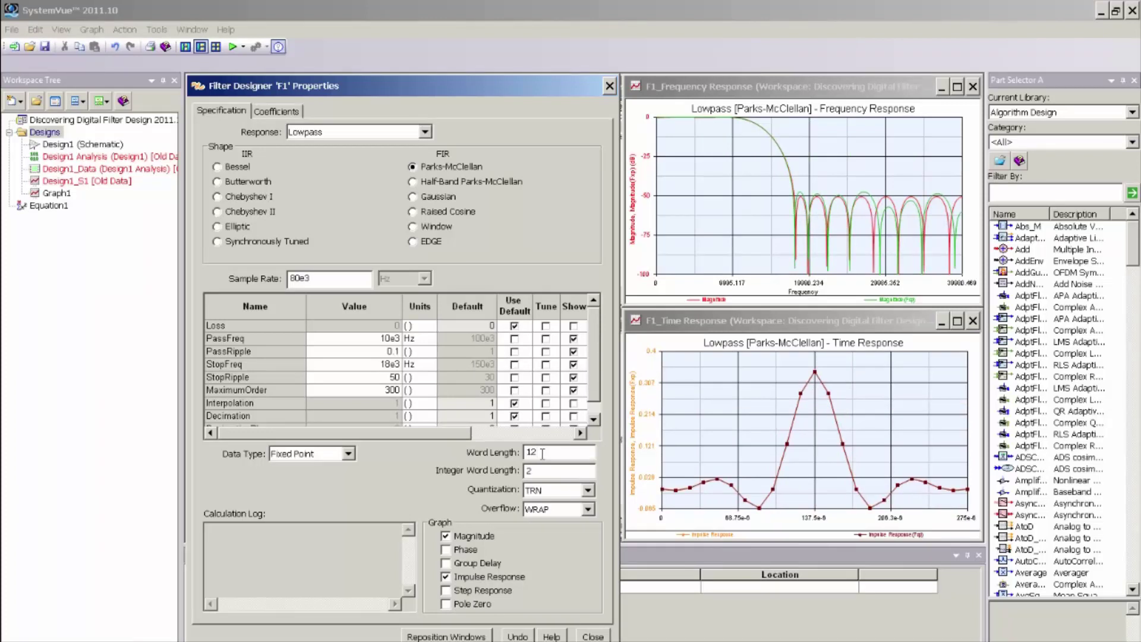
mouse_move(787, 203)
left_click(550, 453)
Step: Close the Filter Designer and maximize the Design1 schematic
left_click(595, 636)
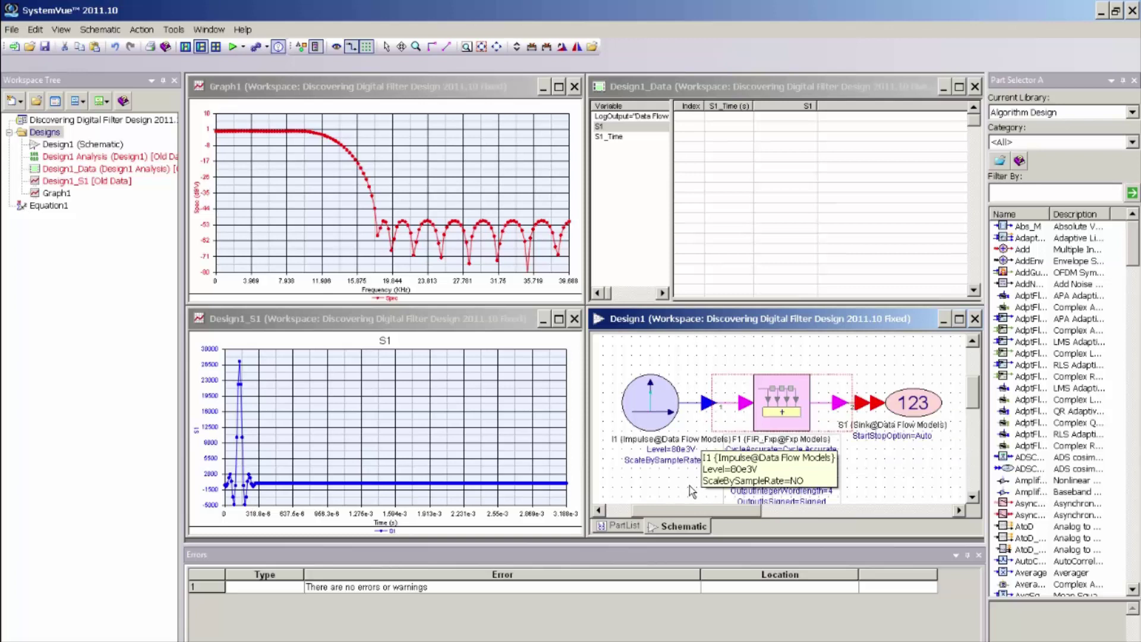
double_click(758, 323)
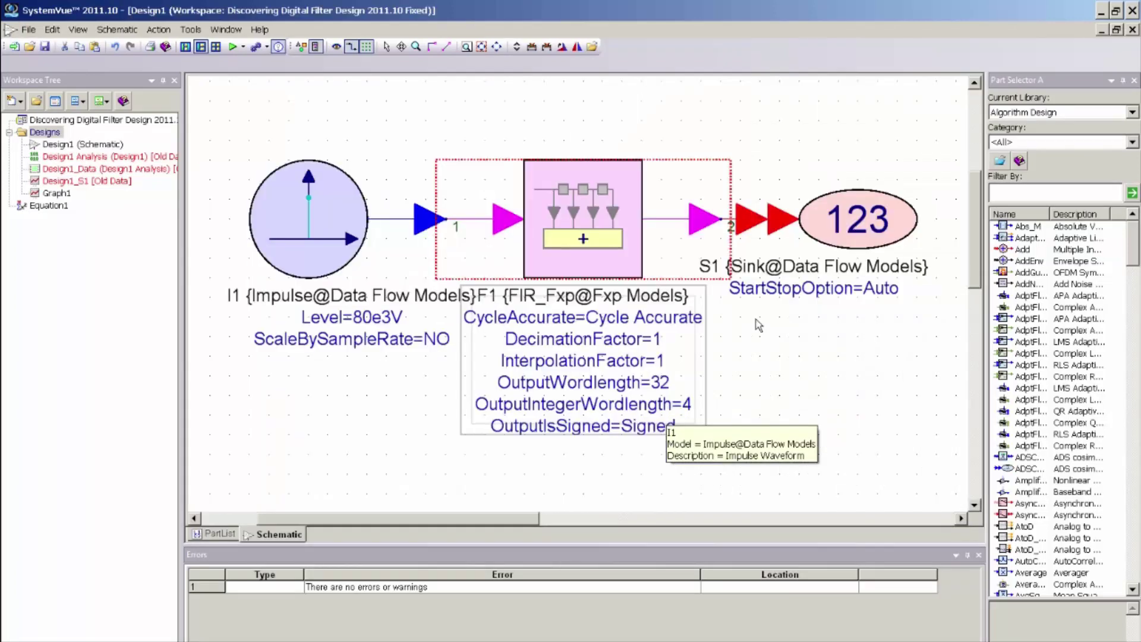
scroll(578, 296, "up", 1)
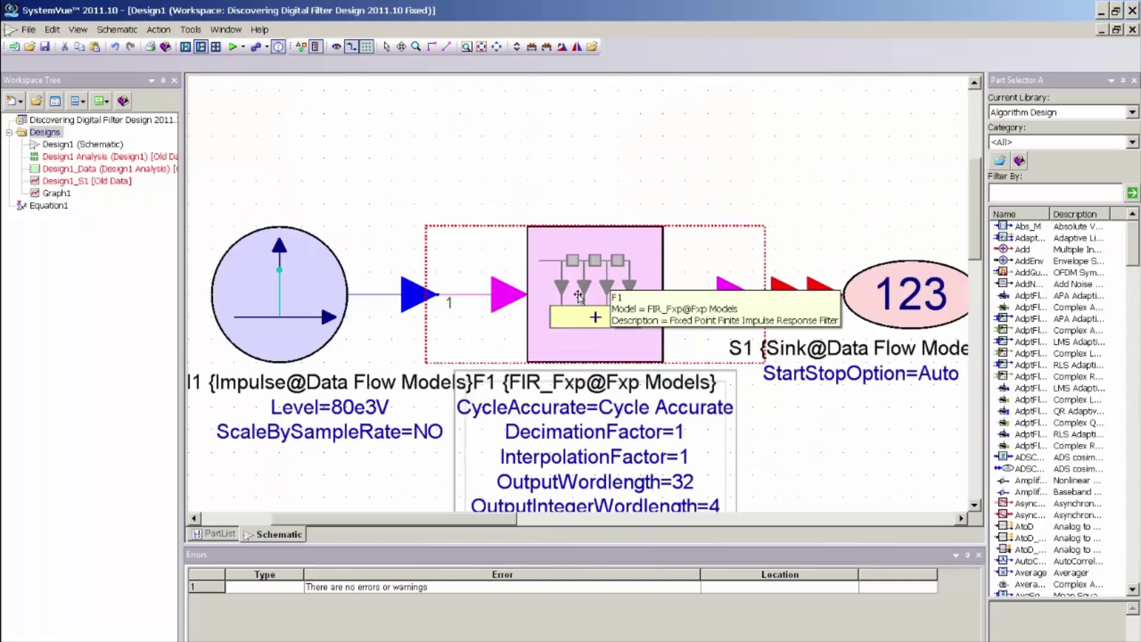
scroll(578, 296, "down", 8)
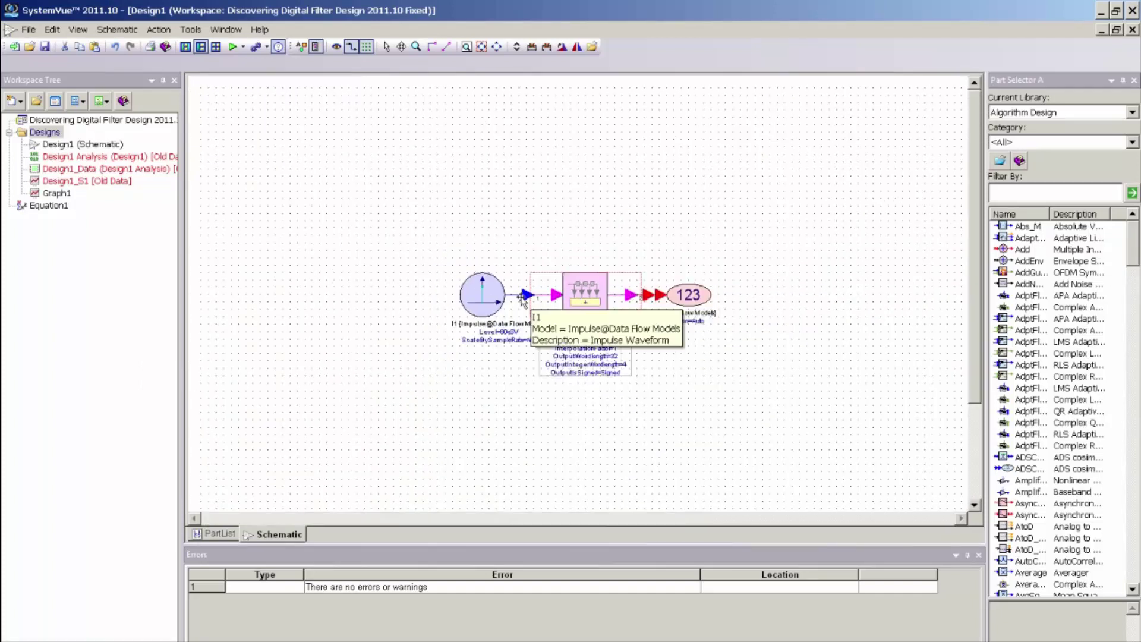
Step: Move impulse source I1 left and delete its wire to F1
left_click_drag(506, 295, 335, 296)
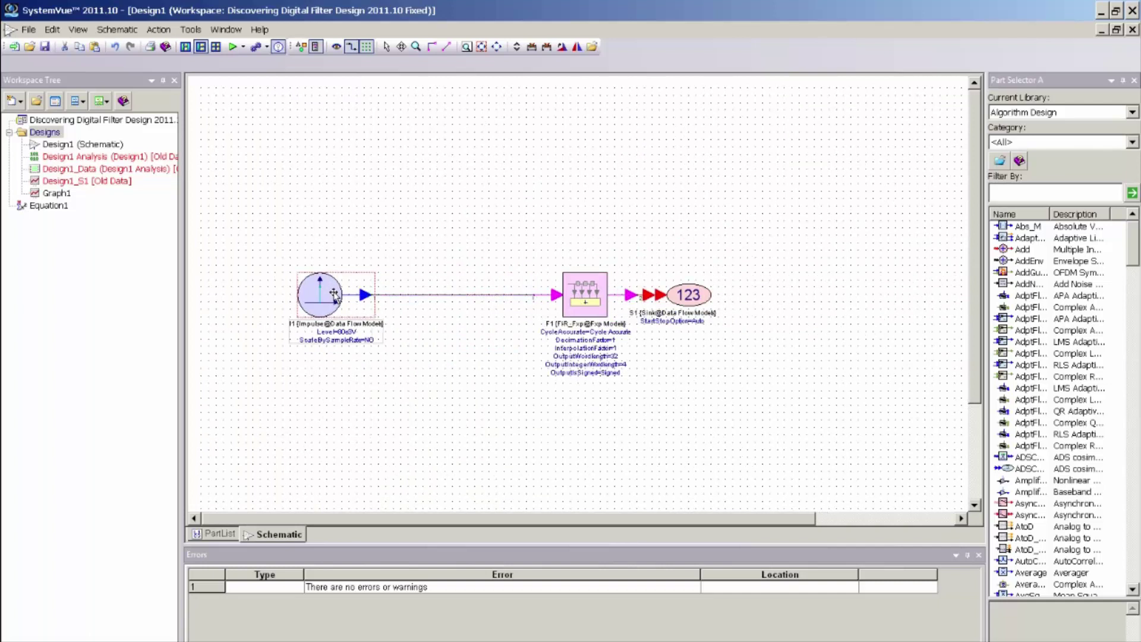
left_click(455, 296)
key("Delete")
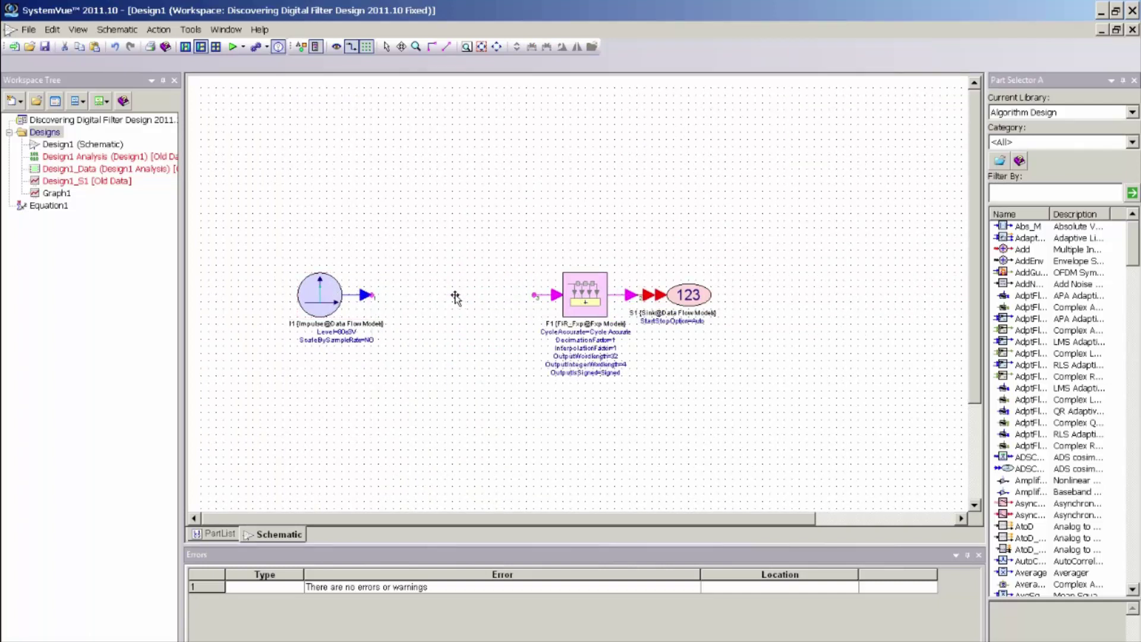
Step: Find the FloatToFxp part by filtering the Hardware Design library
left_click(1022, 114)
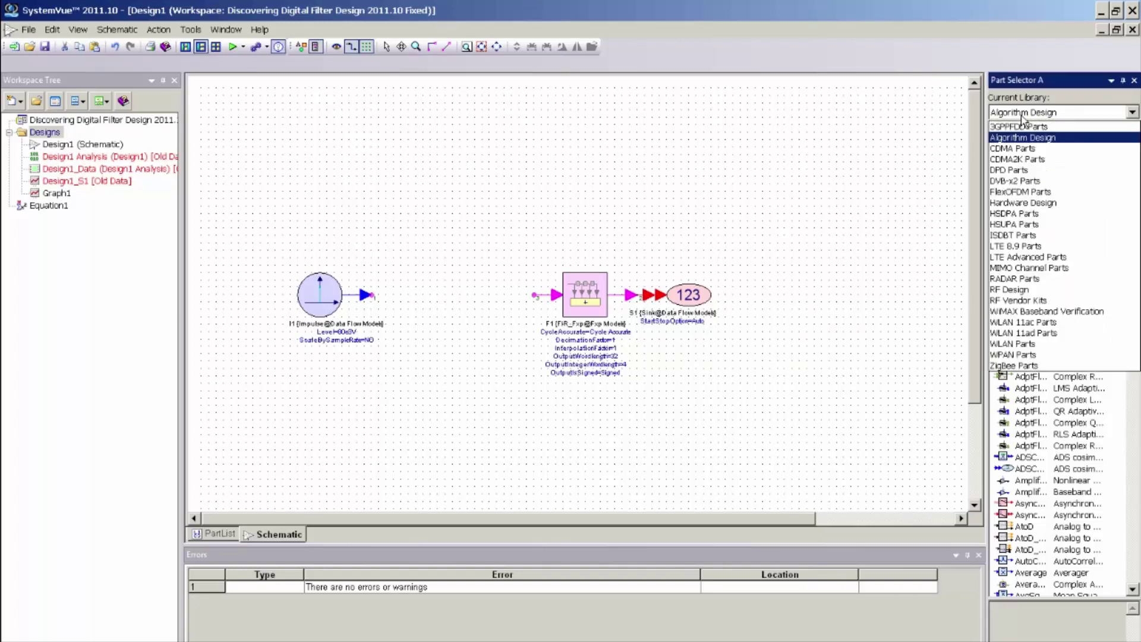
left_click(1025, 202)
left_click(1026, 192)
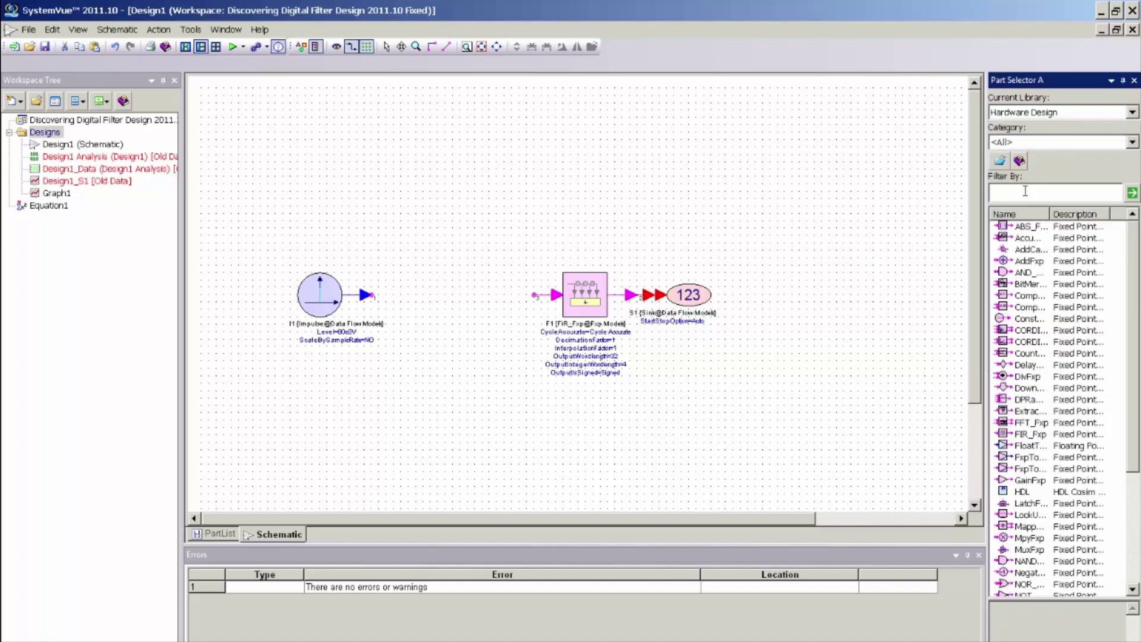
type("FloatToFix")
key("BackSpace")
key("BackSpace")
type("xp")
key("BackSpace")
key("BackSpace")
type("xp")
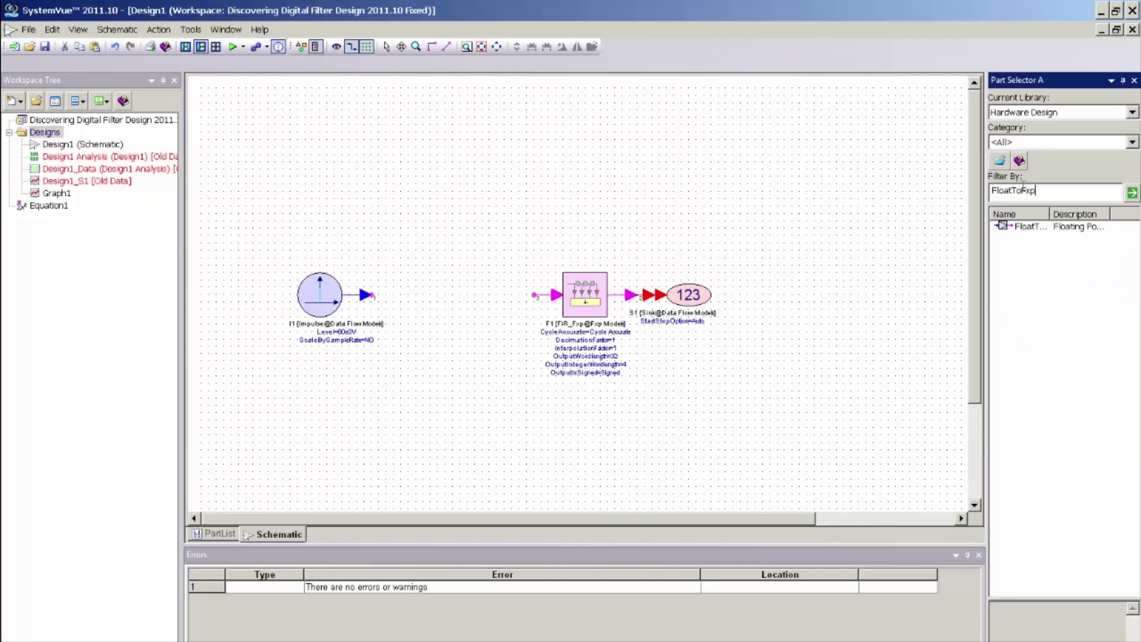
left_click(1021, 225)
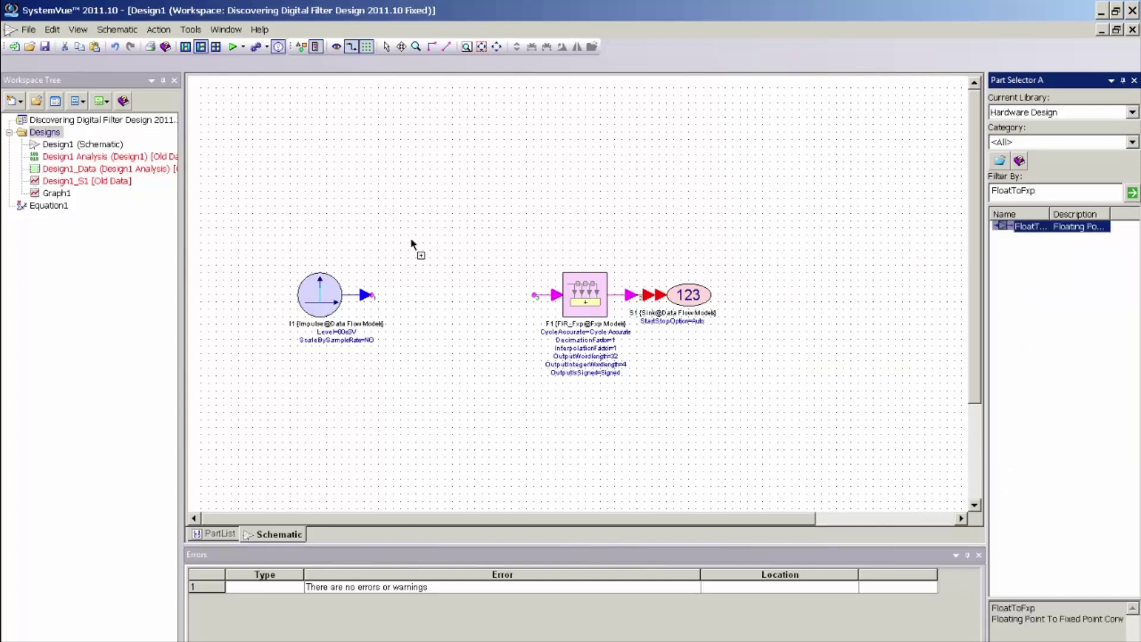
Step: Place FloatToFxp in front of F1 and connect impulse source I1 to it
left_click(453, 288)
left_click_drag(450, 307, 477, 308)
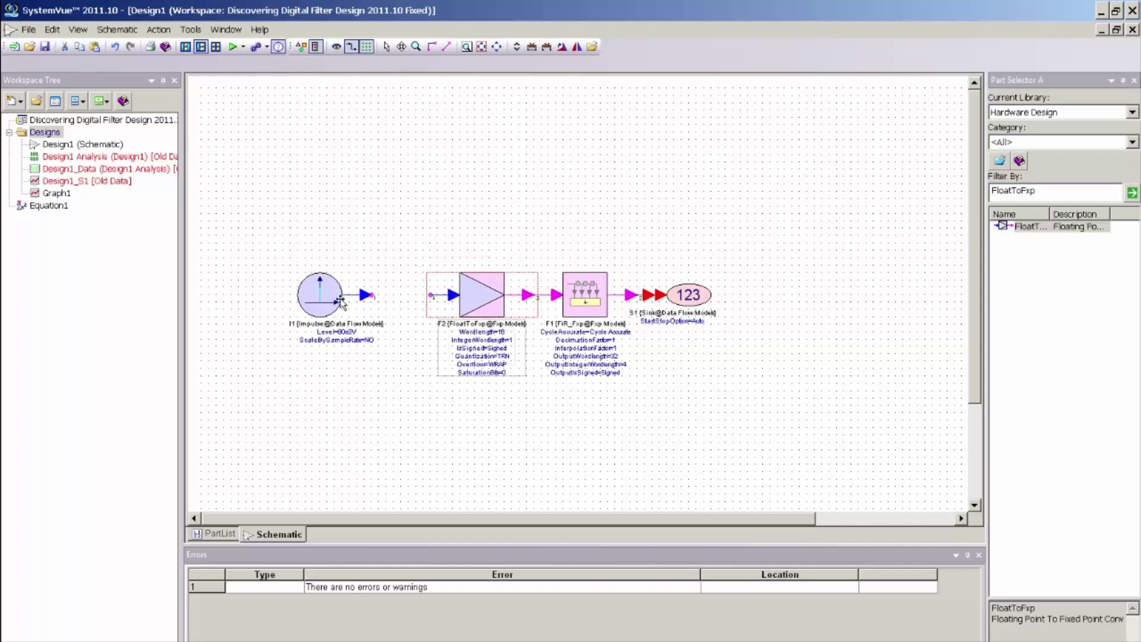
left_click_drag(335, 300, 394, 299)
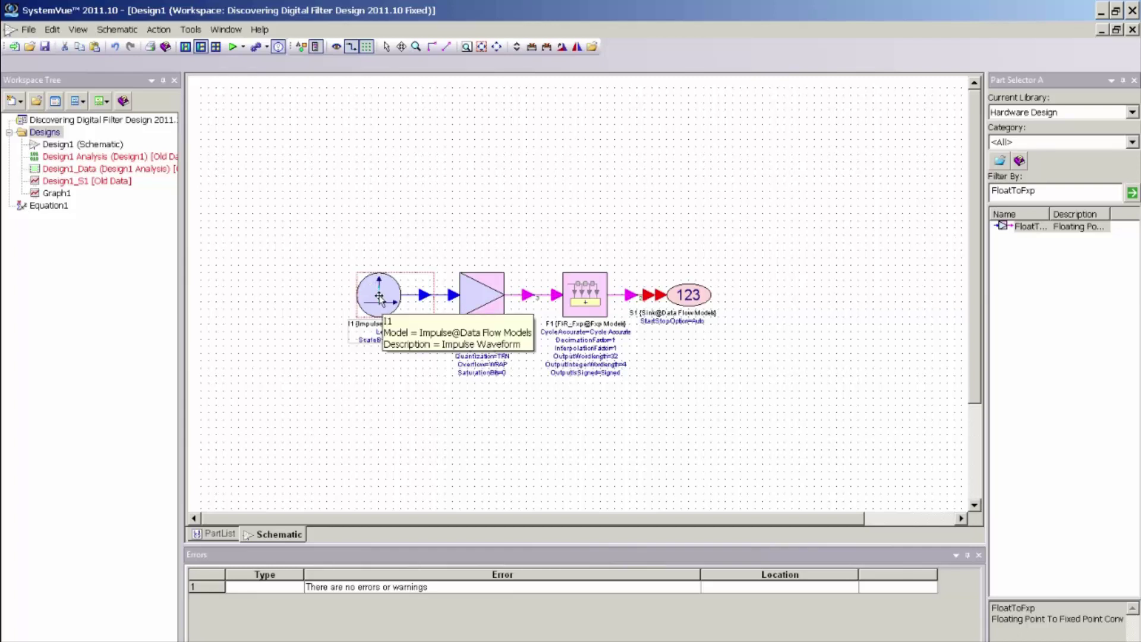
Step: Change impulse source I1's Level to 1 V in its properties and confirm
double_click(380, 296)
left_click(520, 309)
double_click(521, 309)
key("BackSpace")
type("1")
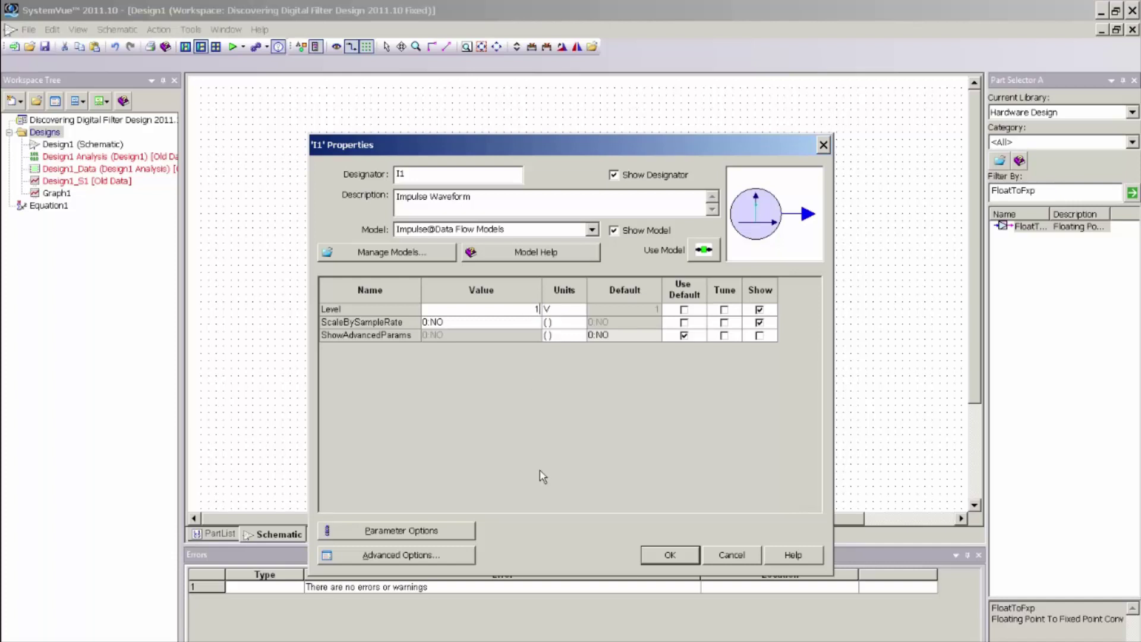
left_click(661, 558)
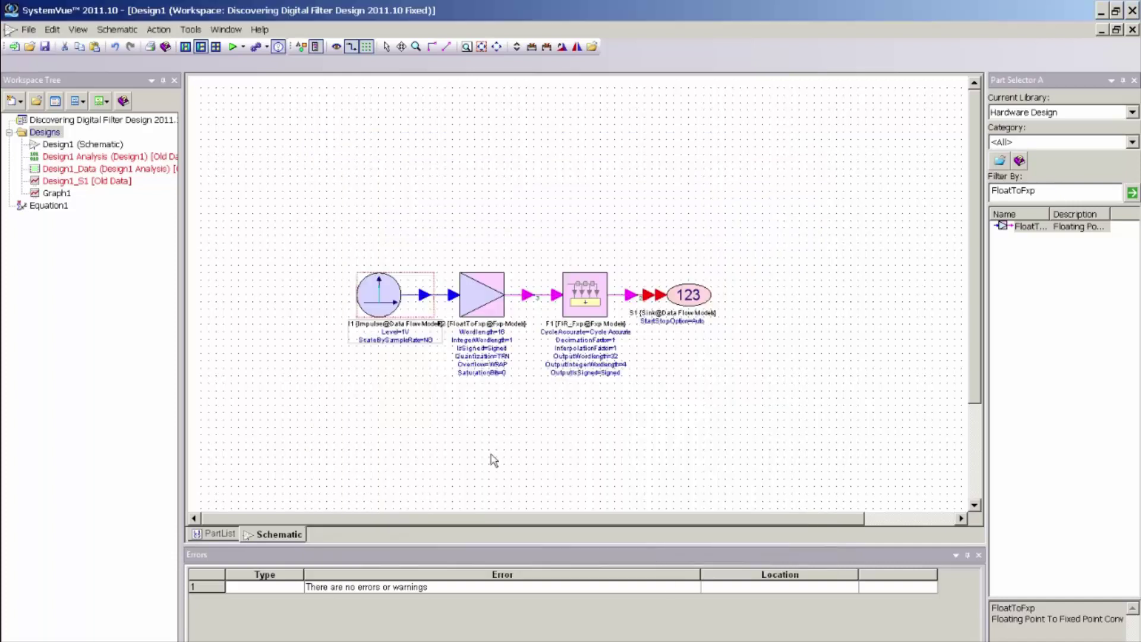
Step: Give converter F2 Wordlength 32, IsSigned 1:Signed and IntegerWordlength 2
double_click(482, 294)
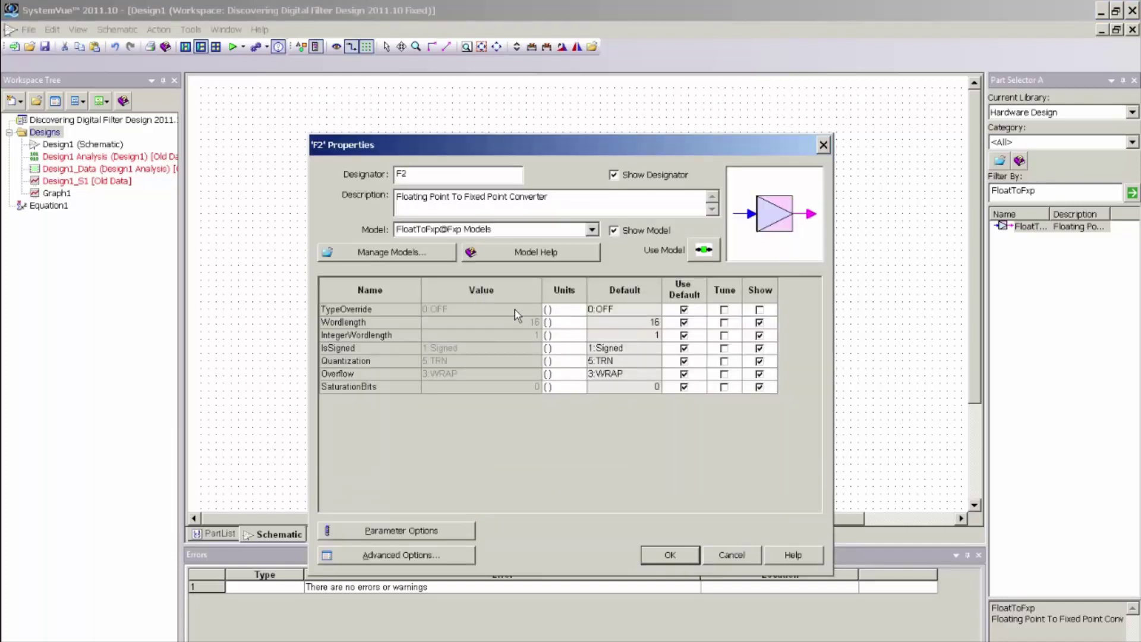
left_click(524, 323)
double_click(532, 322)
type("2")
key("BackSpace")
type("32")
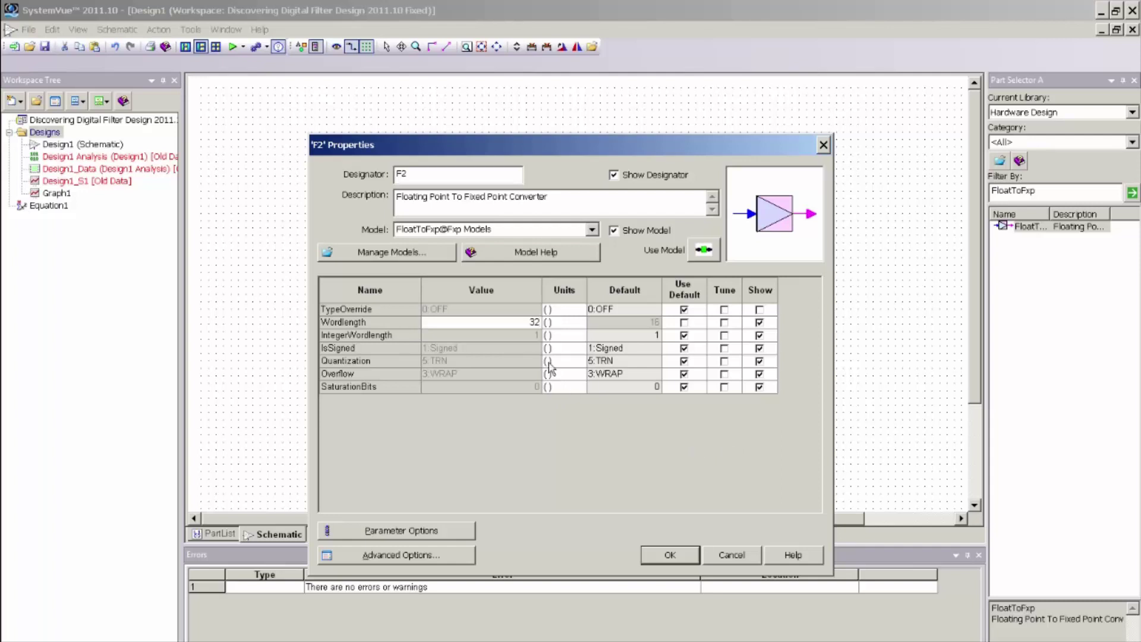
left_click(523, 348)
left_click(532, 348)
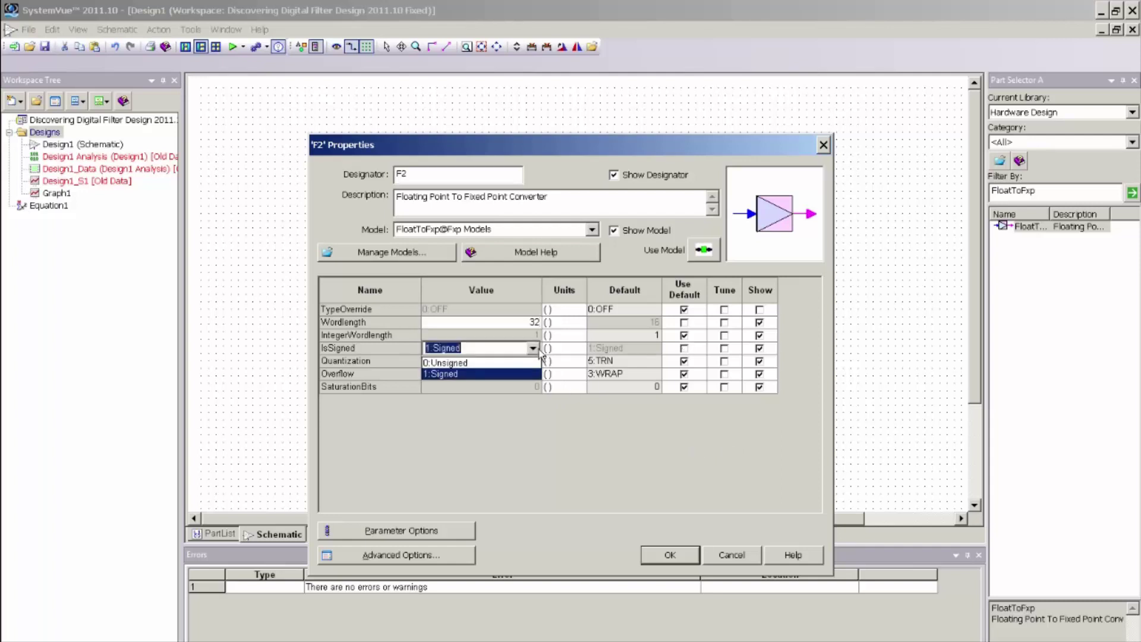
left_click(514, 376)
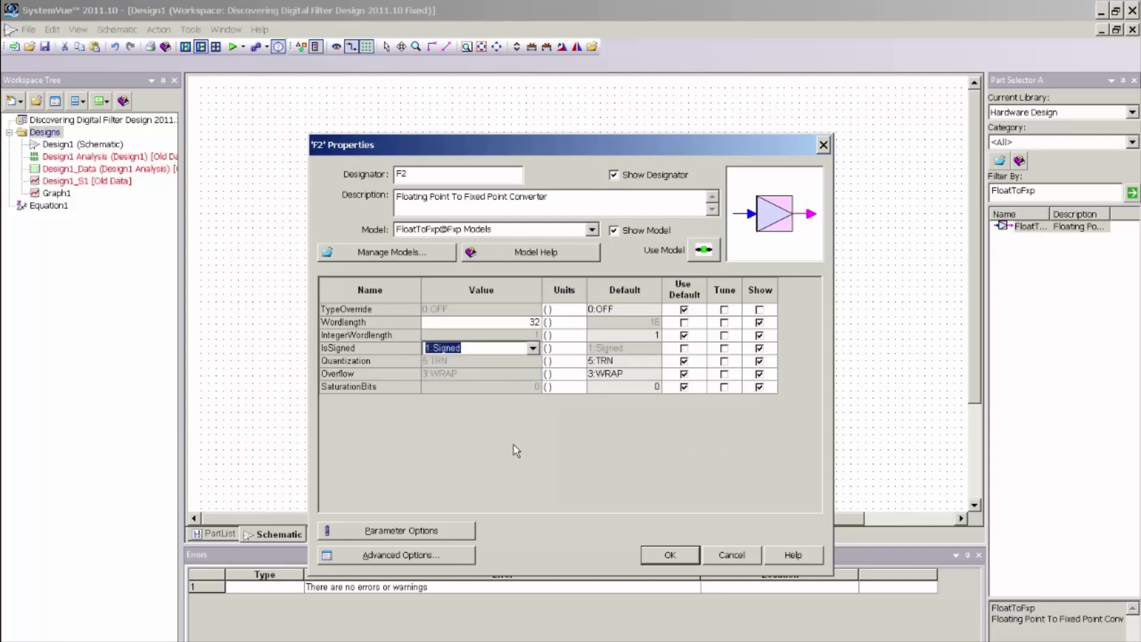
left_click(539, 335)
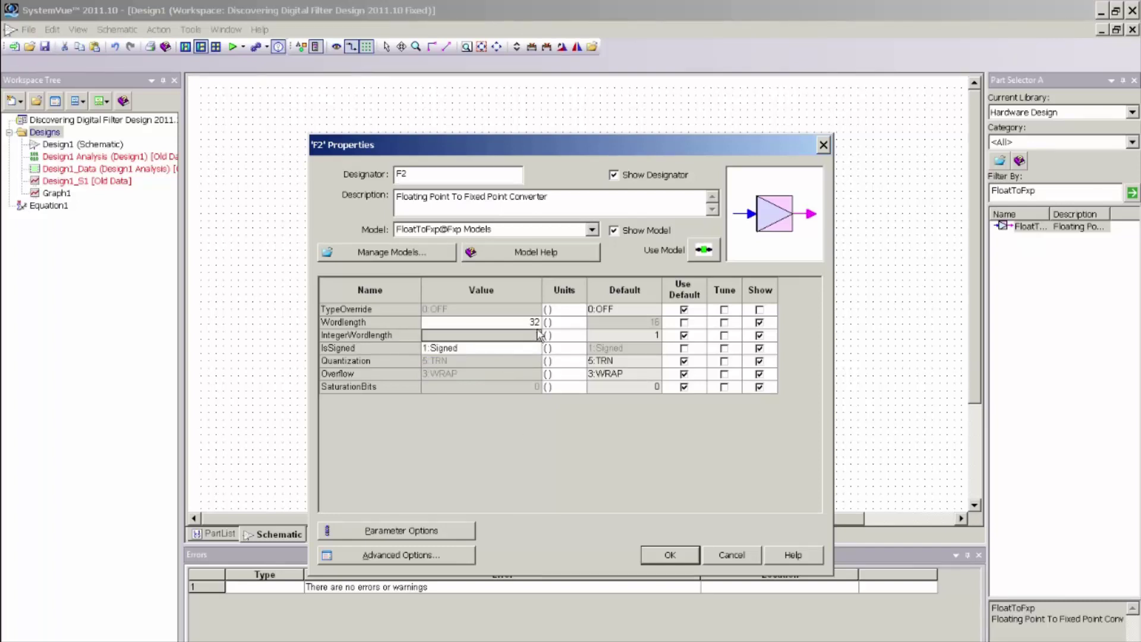
type("2")
key("Return")
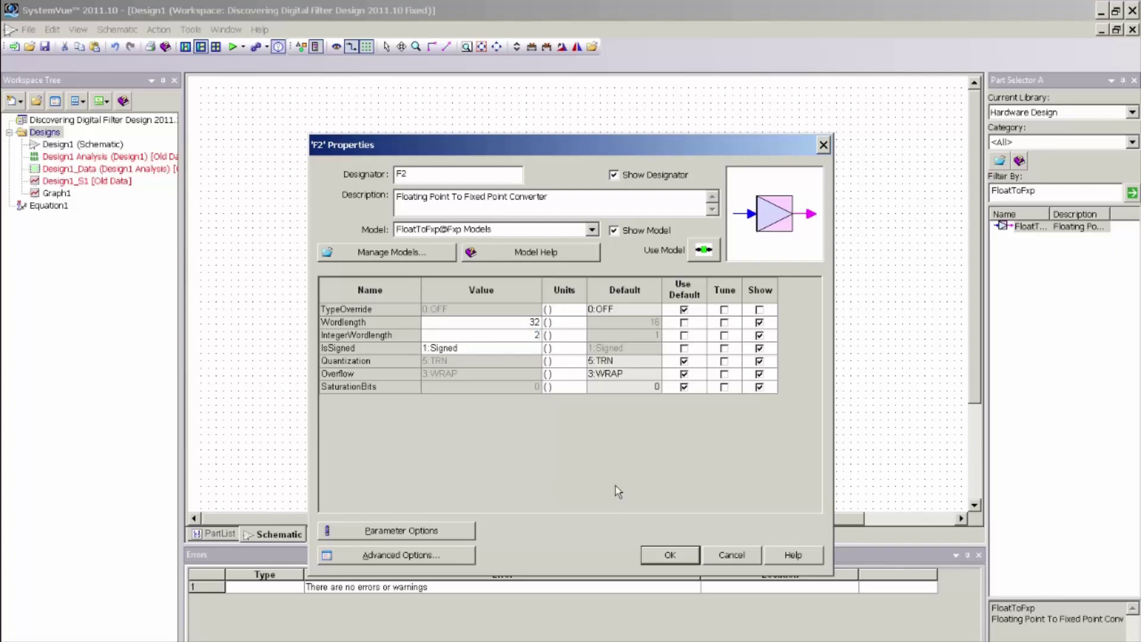
Step: Confirm F2's settings, move sink S1 right and delete the F1–S1 wire
left_click(686, 557)
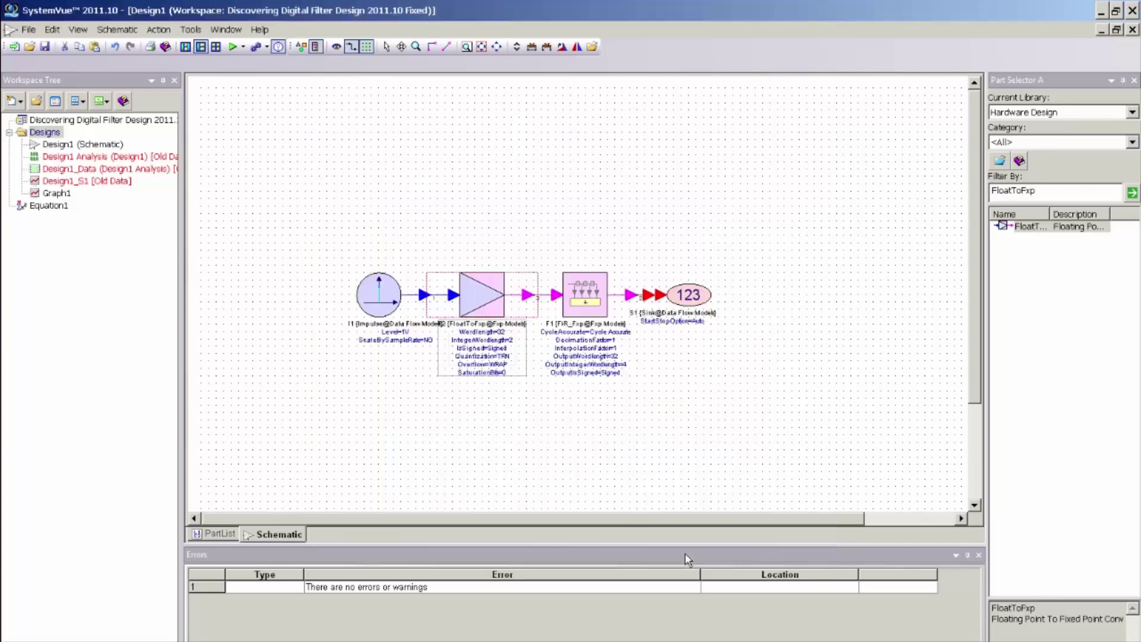
left_click_drag(698, 294, 853, 293)
left_click(717, 295)
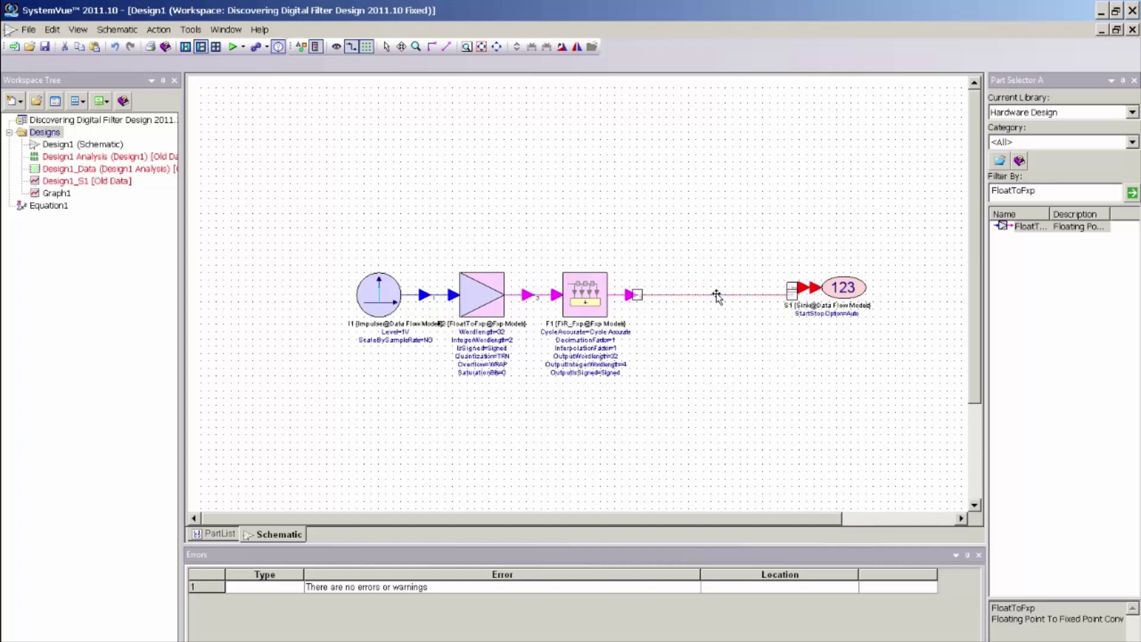
key("Delete")
left_click_drag(835, 293, 843, 300)
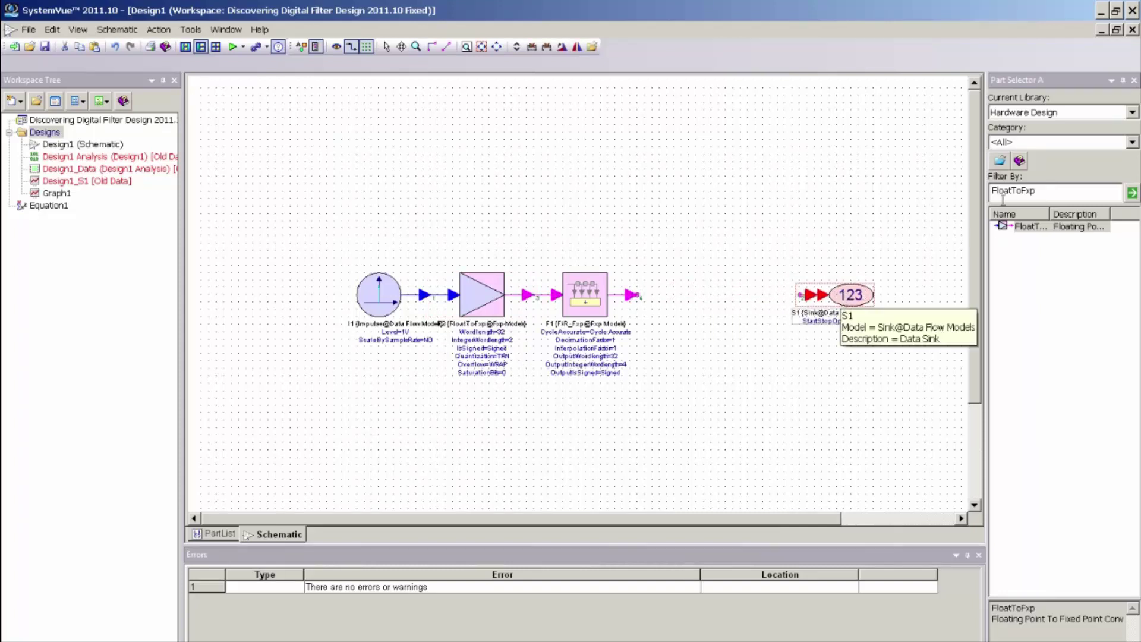
Step: Find the Gain part by filtering the Algorithm Design library for 'gain'
left_click(1012, 113)
left_click(1009, 143)
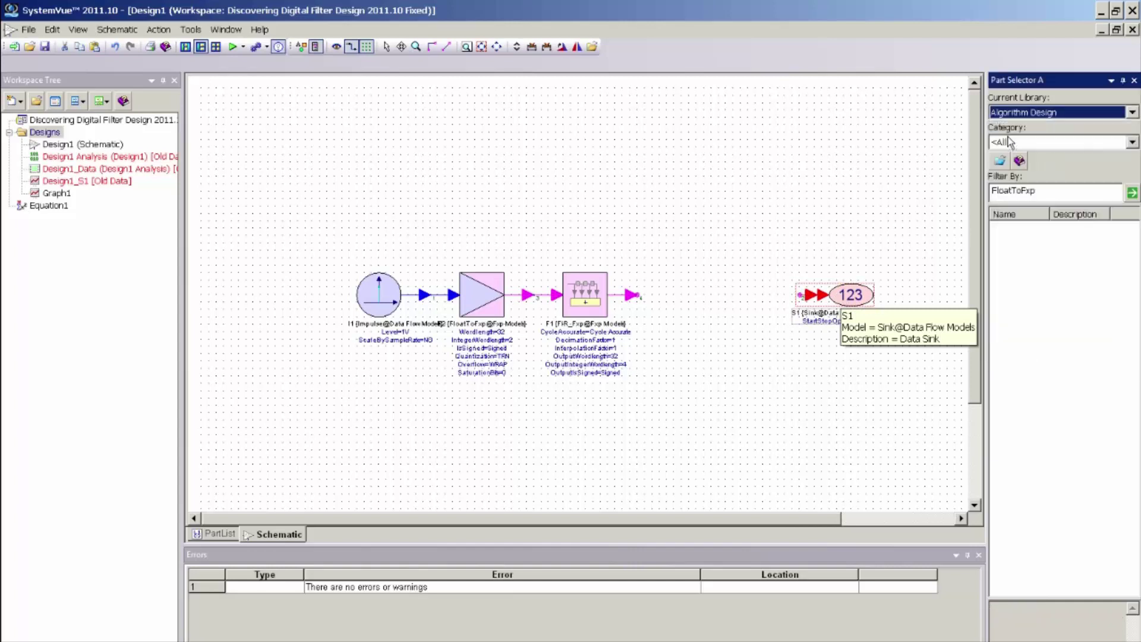
left_click(1011, 189)
left_click_drag(1040, 190, 910, 196)
type("g")
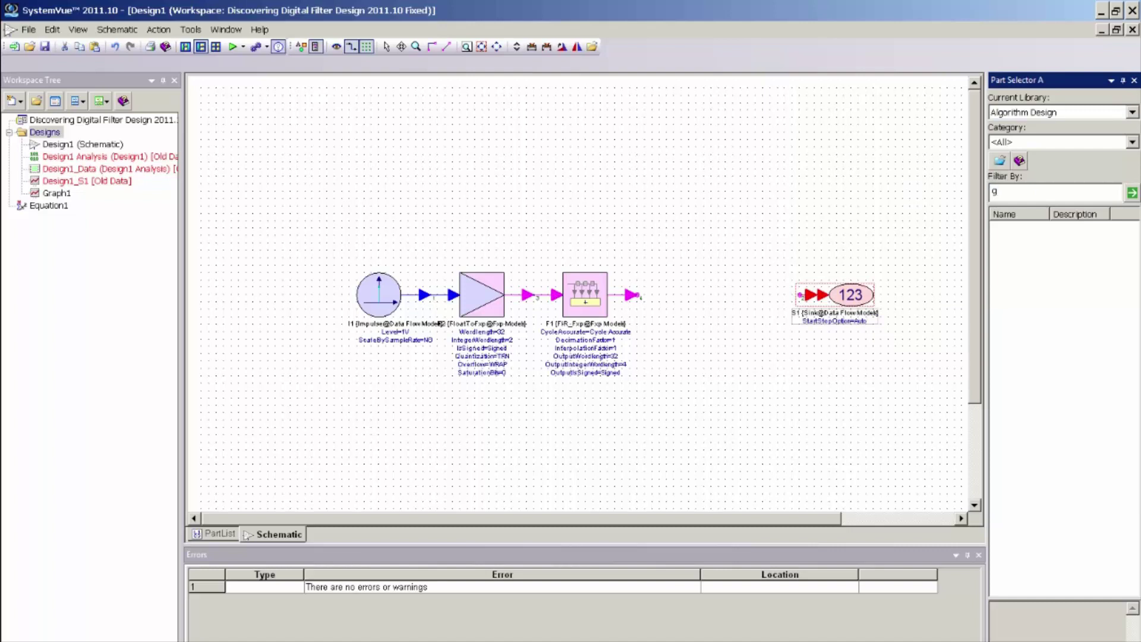
type("ain")
key("Return")
left_click(1003, 226)
Step: Place Gain block G1 between F1 and the sink with Gain 80e3
left_click(671, 294)
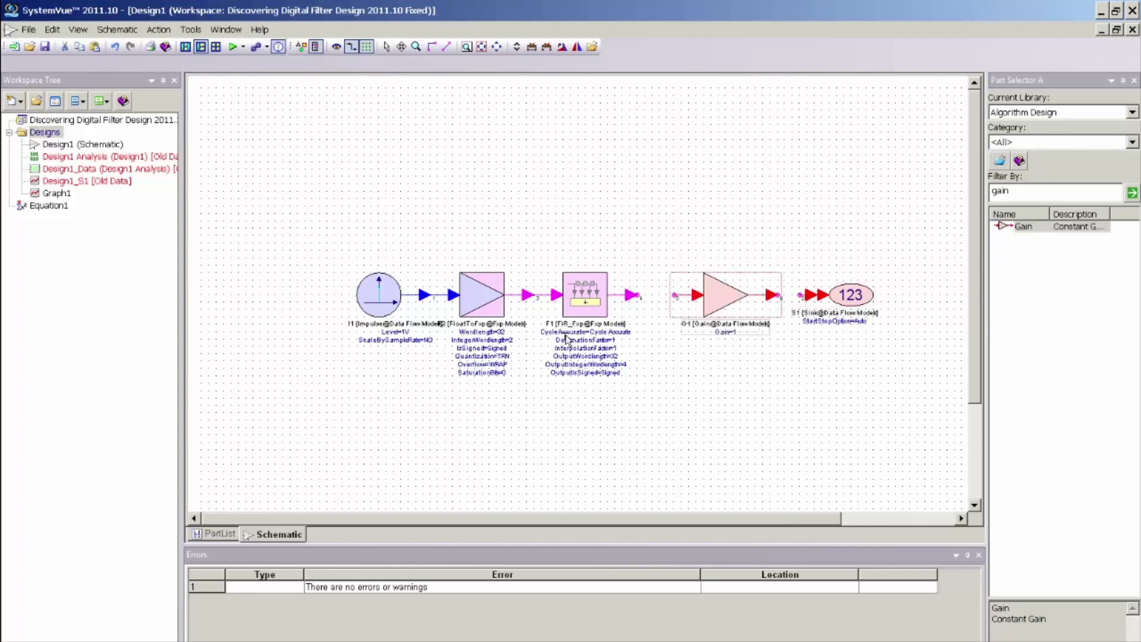
mouse_move(721, 295)
left_mouse_down()
mouse_move(685, 297)
mouse_move(741, 297)
mouse_move(717, 297)
left_mouse_up()
double_click(717, 297)
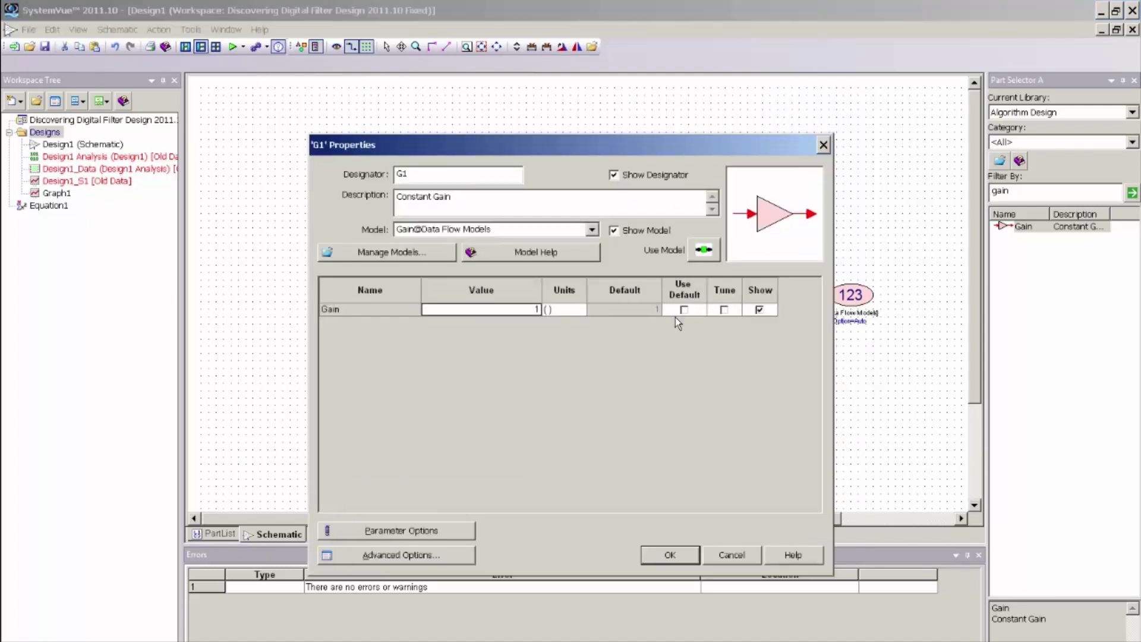
double_click(538, 310)
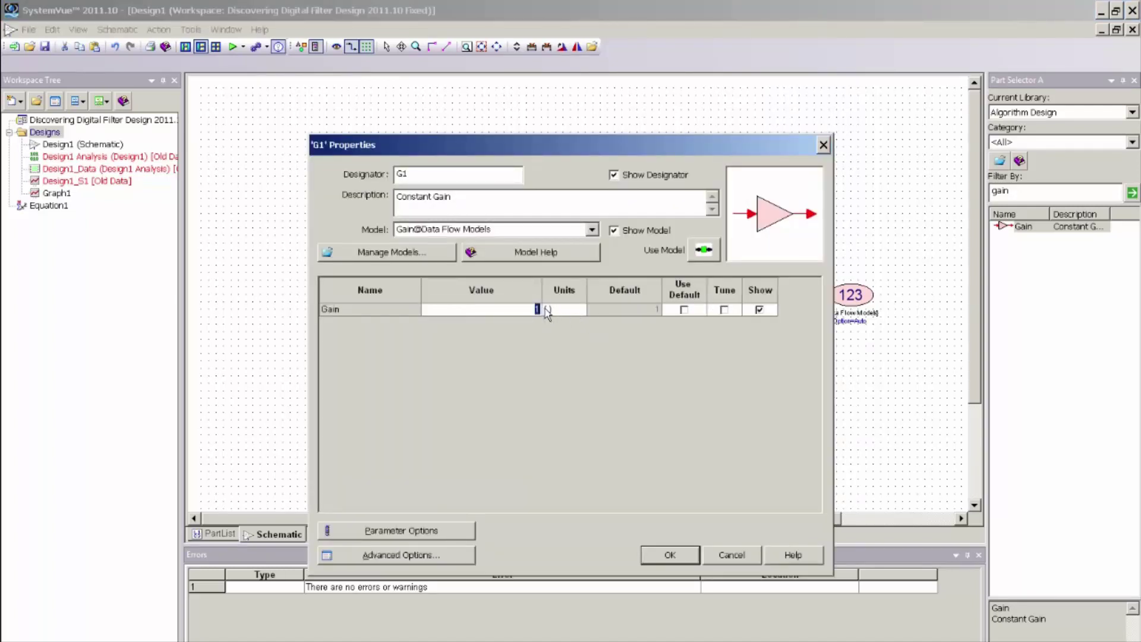
type("80e3")
left_click(671, 555)
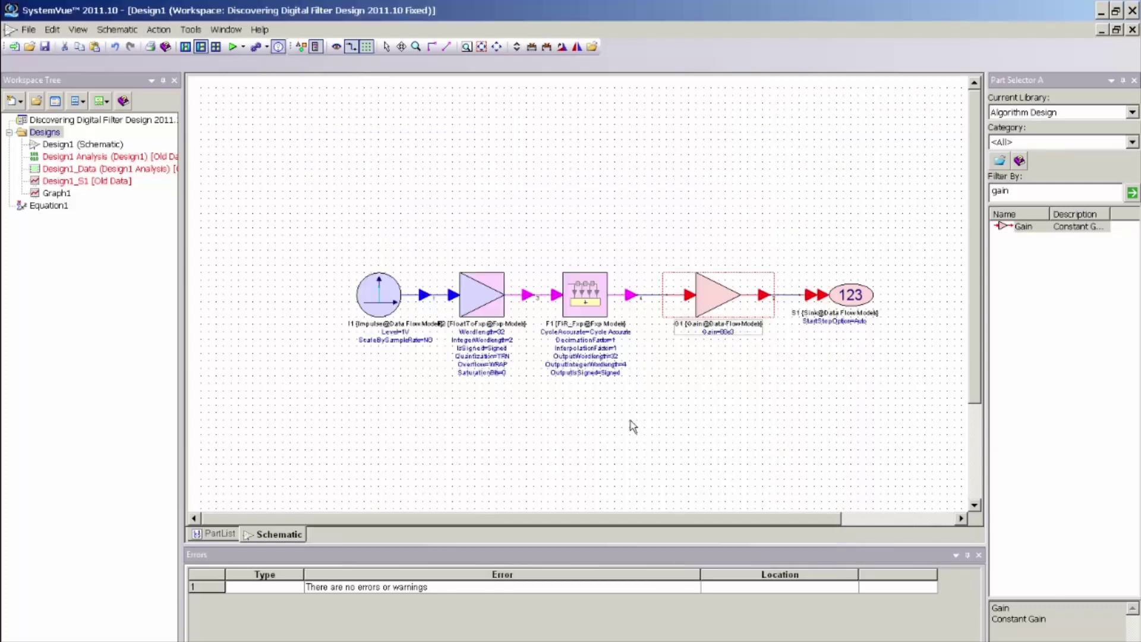
Step: Tile Design1 with its graphs, run the analysis and inspect Graph1 and the data table
left_click(1115, 29)
left_click(233, 47)
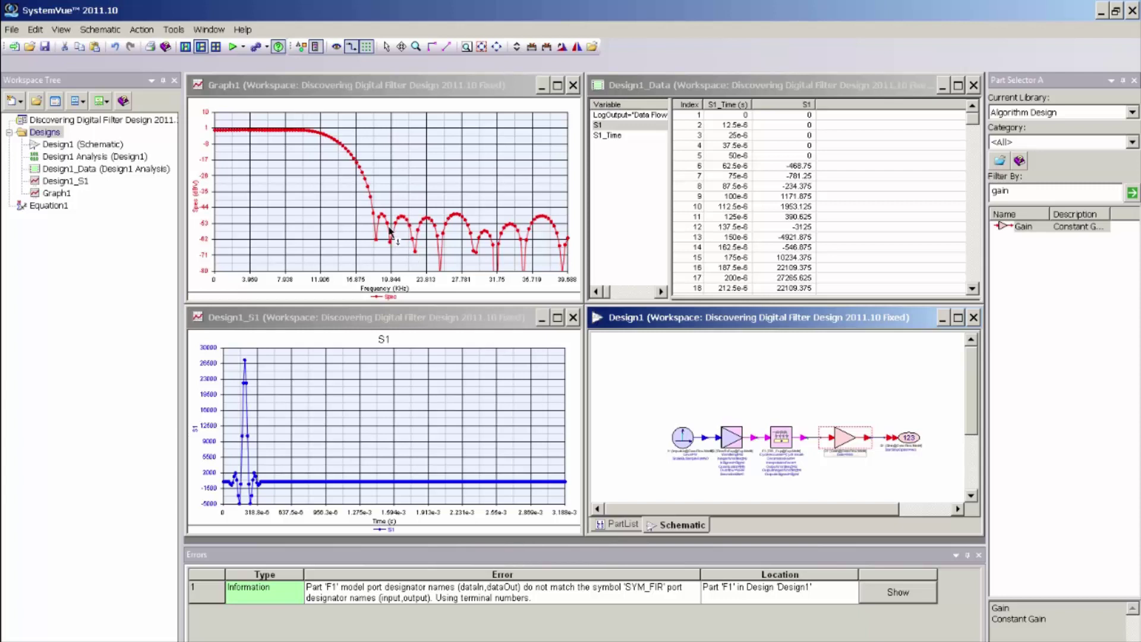
mouse_move(461, 228)
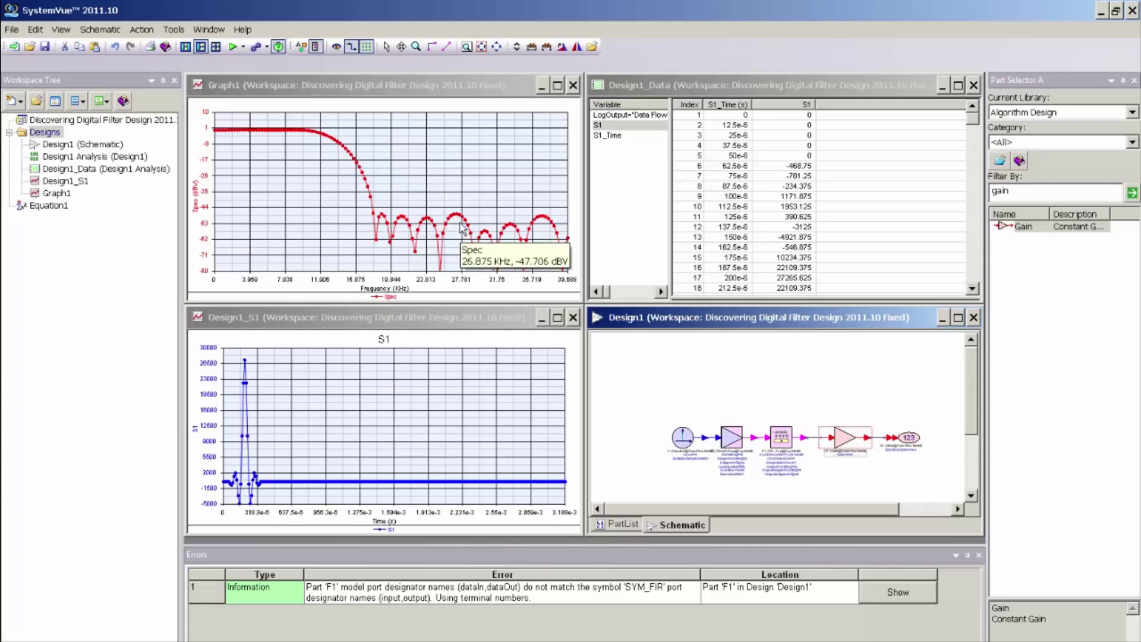
mouse_move(721, 443)
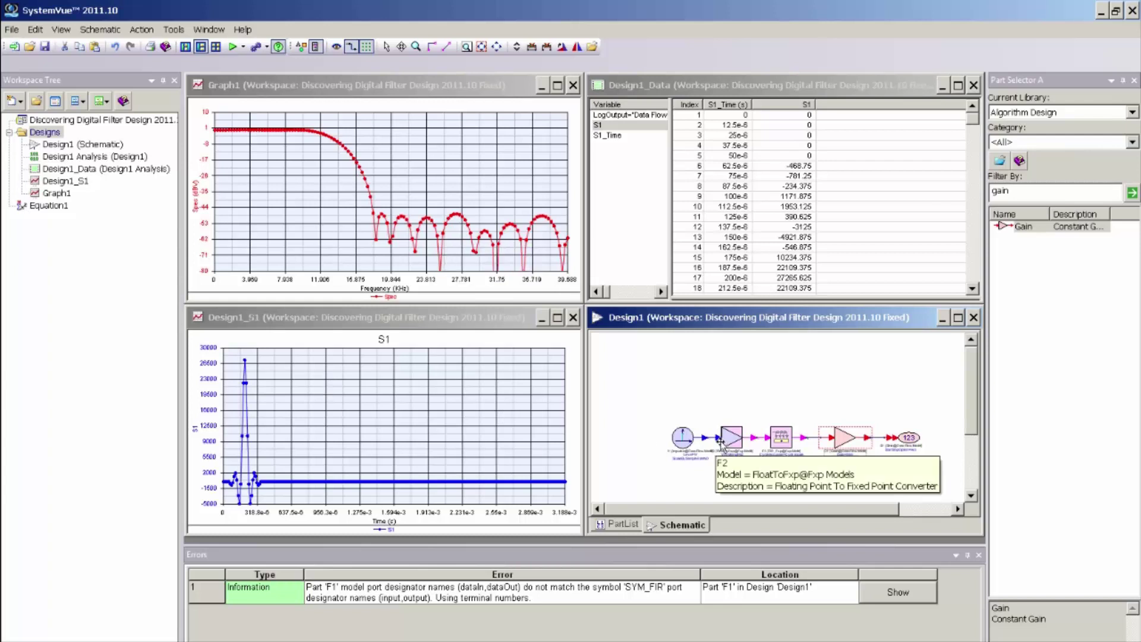
mouse_move(769, 441)
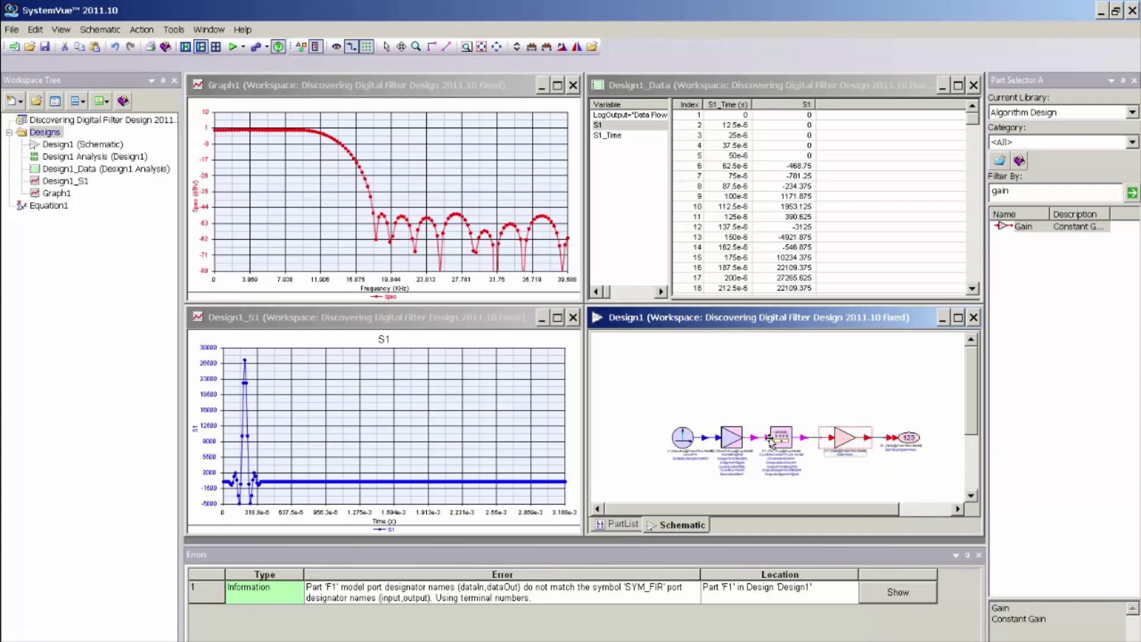
Step: Maximize the schematic and move I1 and F2 further left
double_click(731, 318)
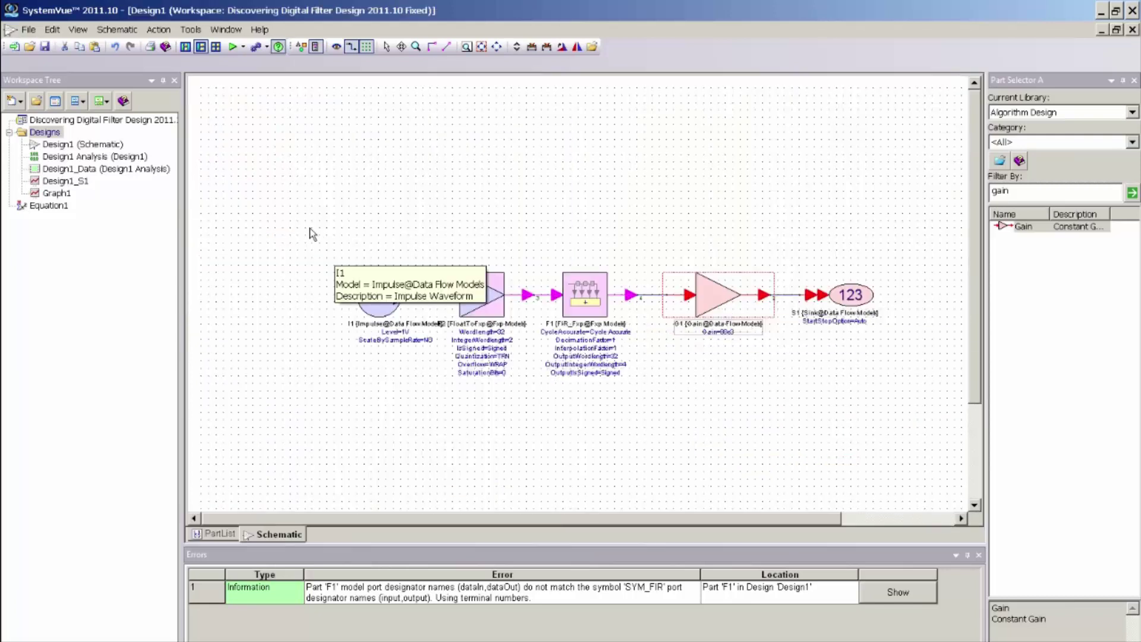
left_click_drag(302, 223, 566, 441)
left_click_drag(480, 306, 450, 306)
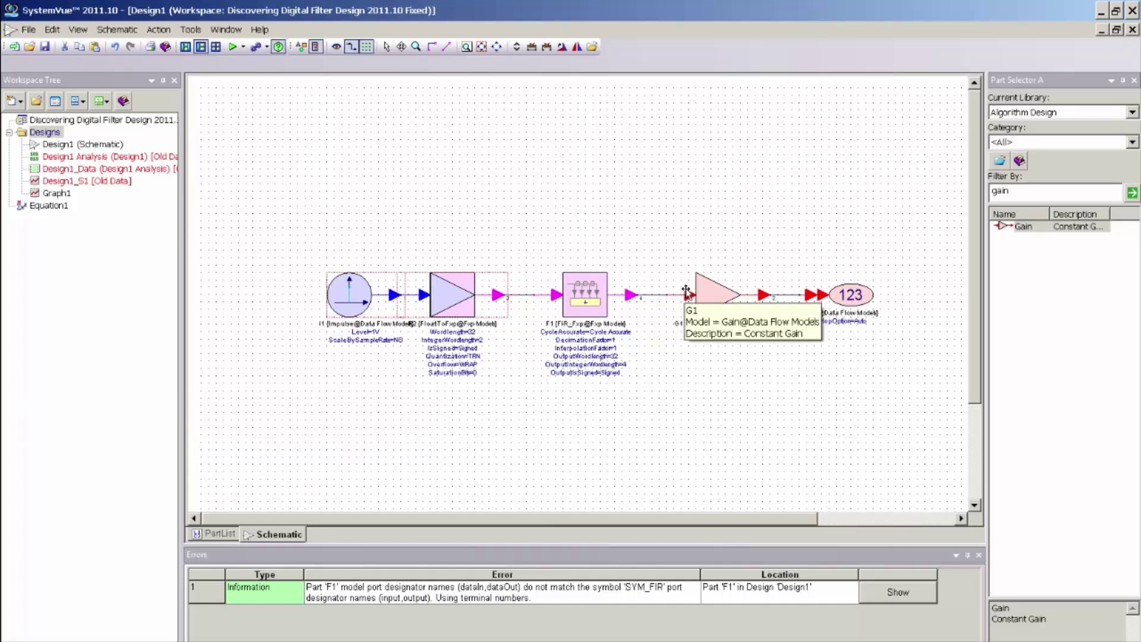
Step: Convert F1 into a subcircuit model named Fxp_FIR
left_click(594, 300)
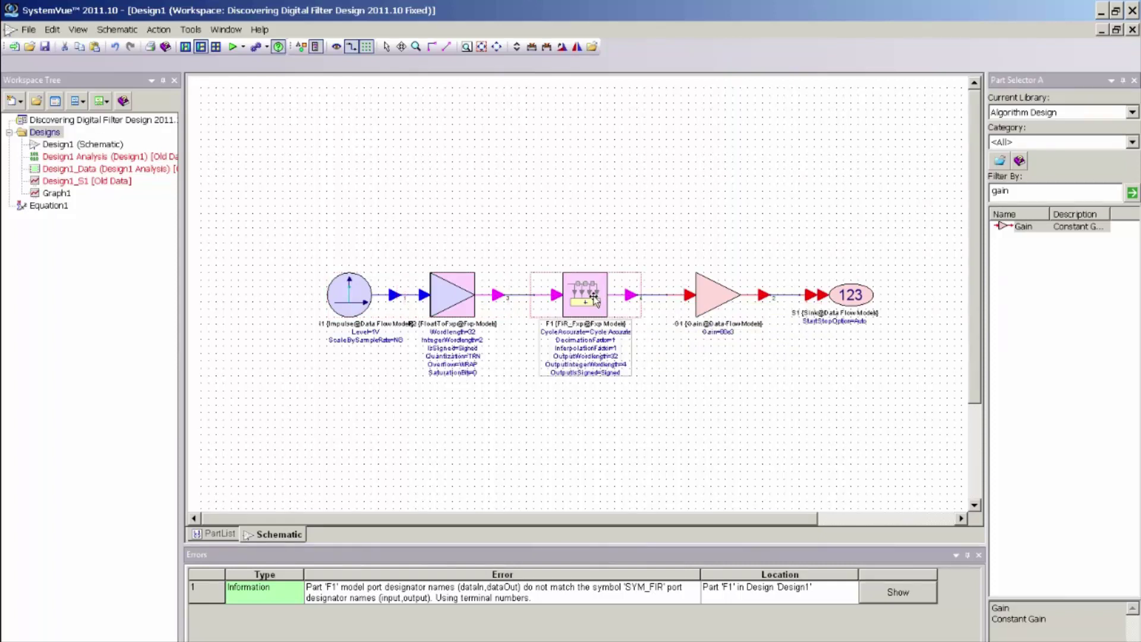
right_click(594, 299)
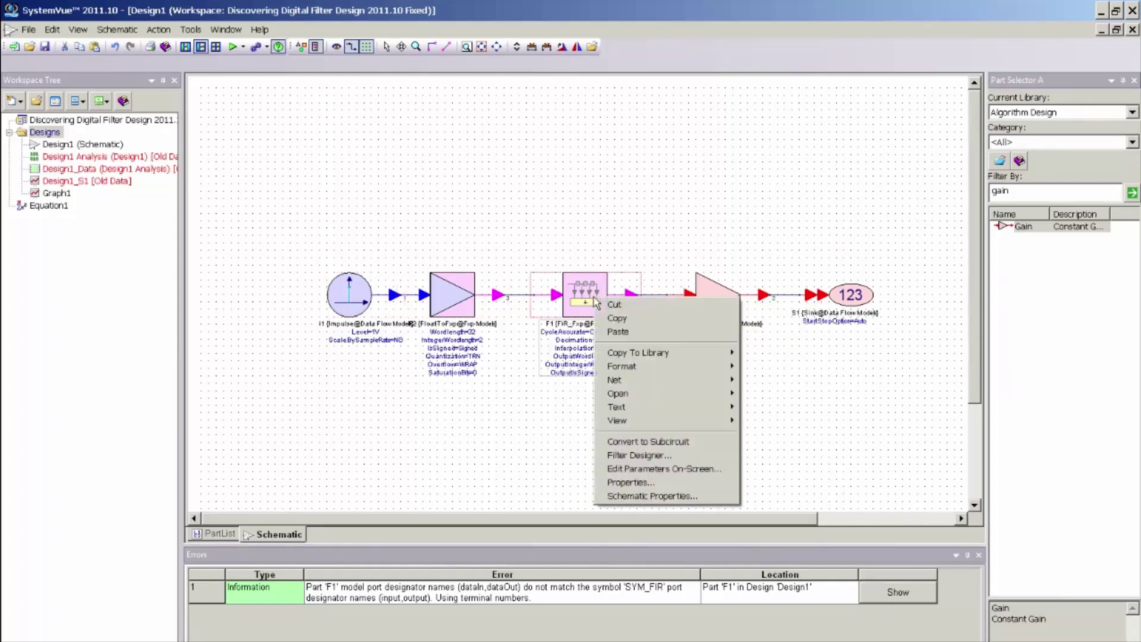
left_click(642, 443)
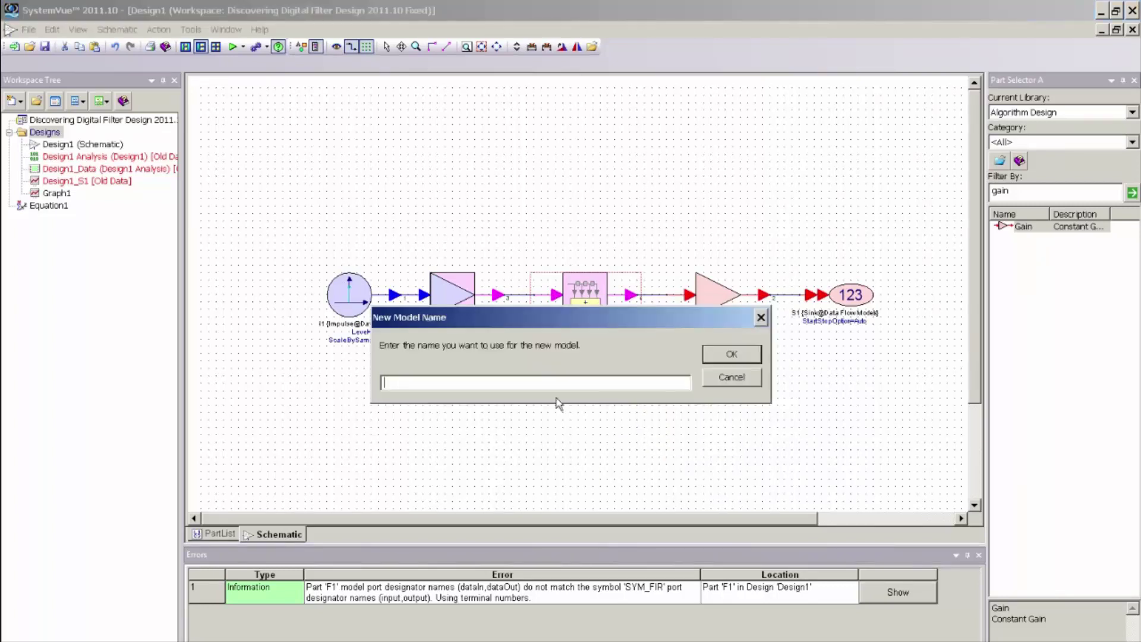
type("Fxp_FIR")
left_click(744, 354)
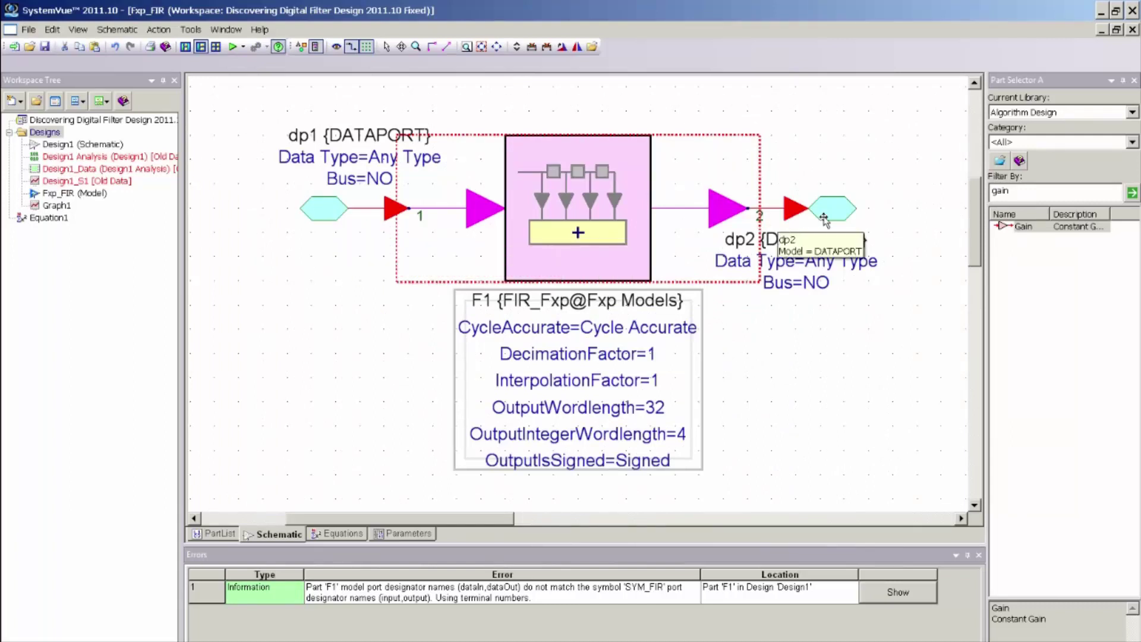
Step: Delete F1 and place the Fxp_FIR model between FloatToFxp and Gain
left_click(1132, 32)
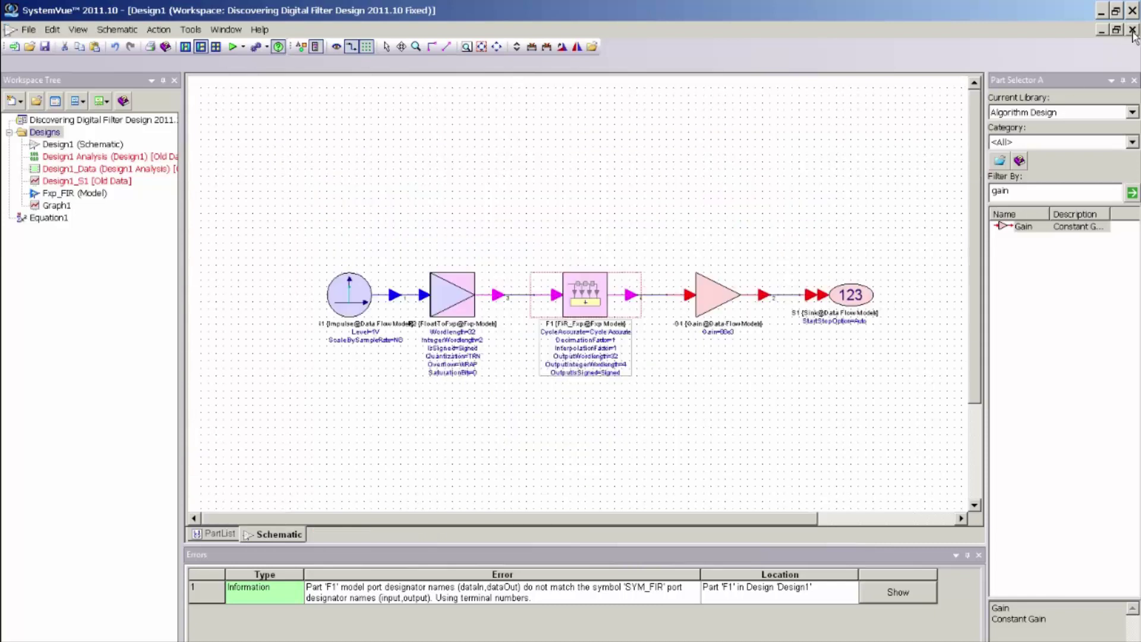
left_click(68, 199)
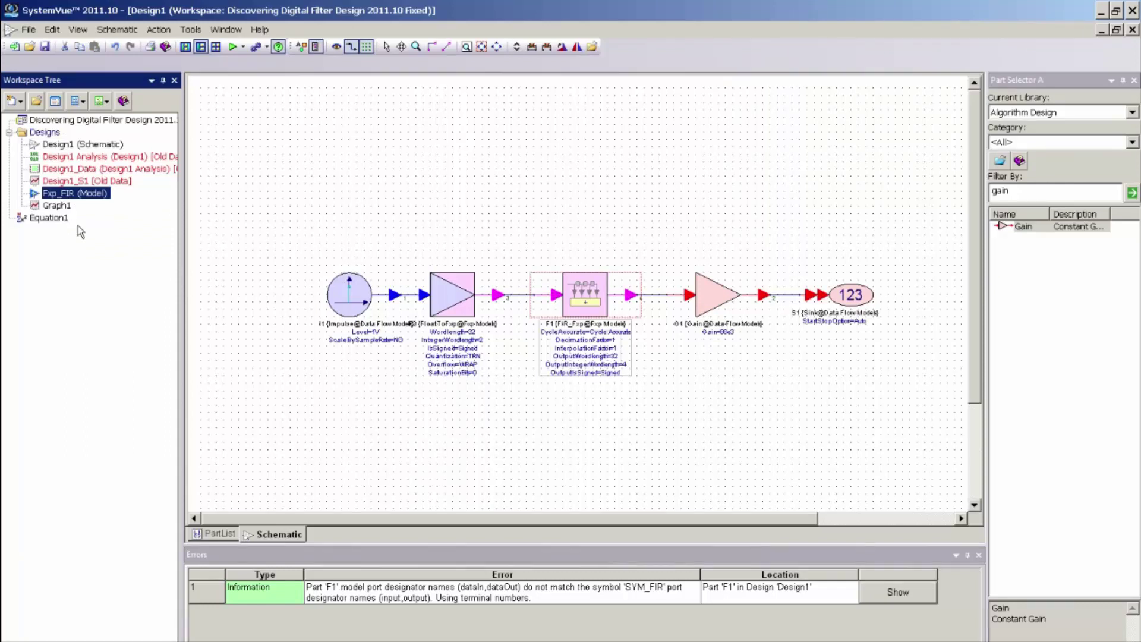
left_click(579, 309)
key("Delete")
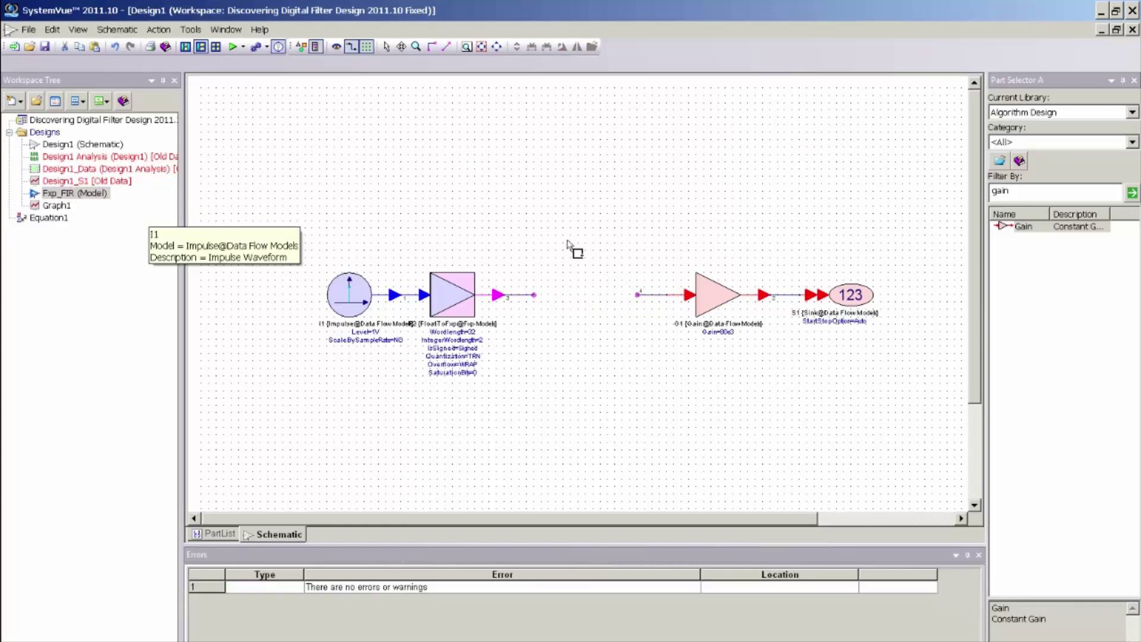
left_click_drag(565, 243, 594, 282)
Step: Open the new subnetwork's Fxp_FIR model schematic to check it, then close it
right_click(578, 290)
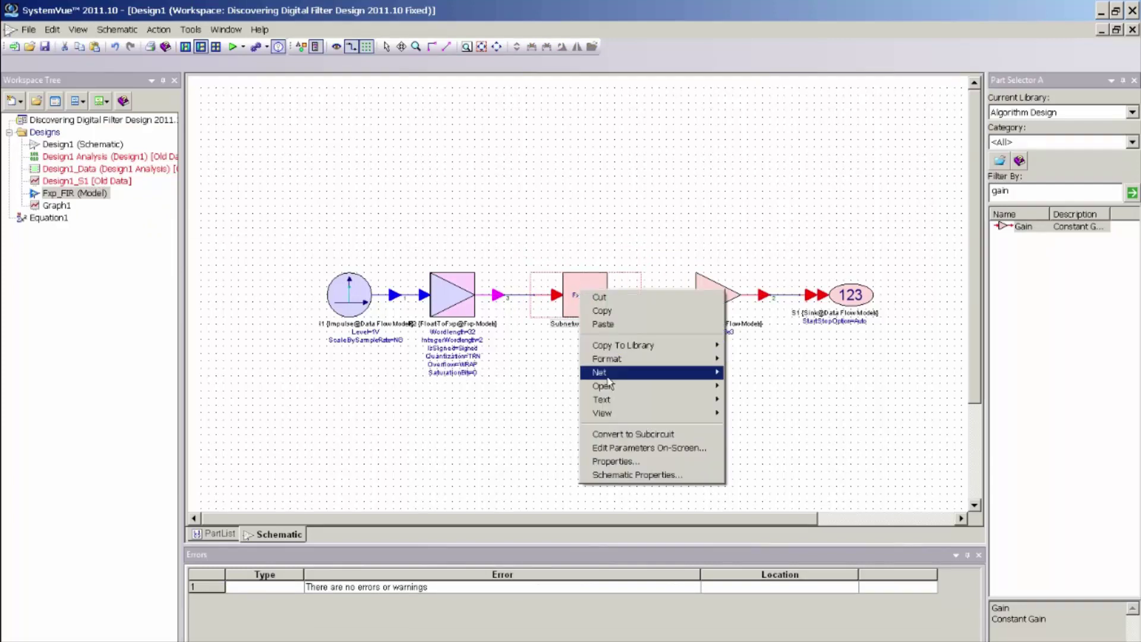
mouse_move(611, 389)
left_click(746, 389)
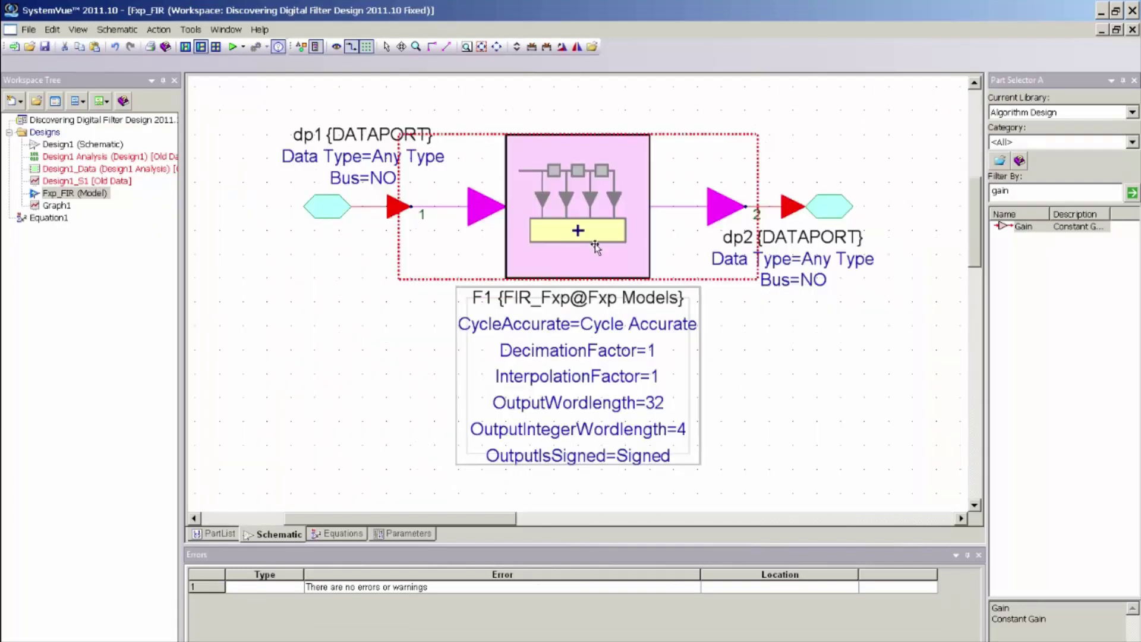
left_click(1132, 31)
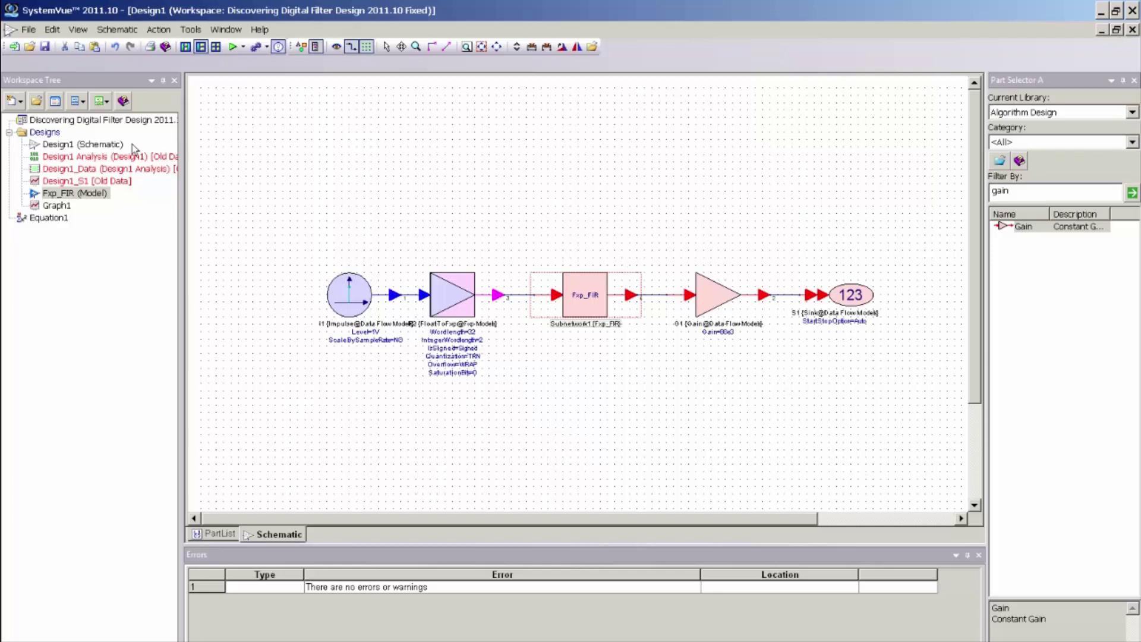
Step: Add an HDL Code Generator to the Designs folder
right_click(42, 132)
mouse_move(63, 144)
mouse_move(202, 206)
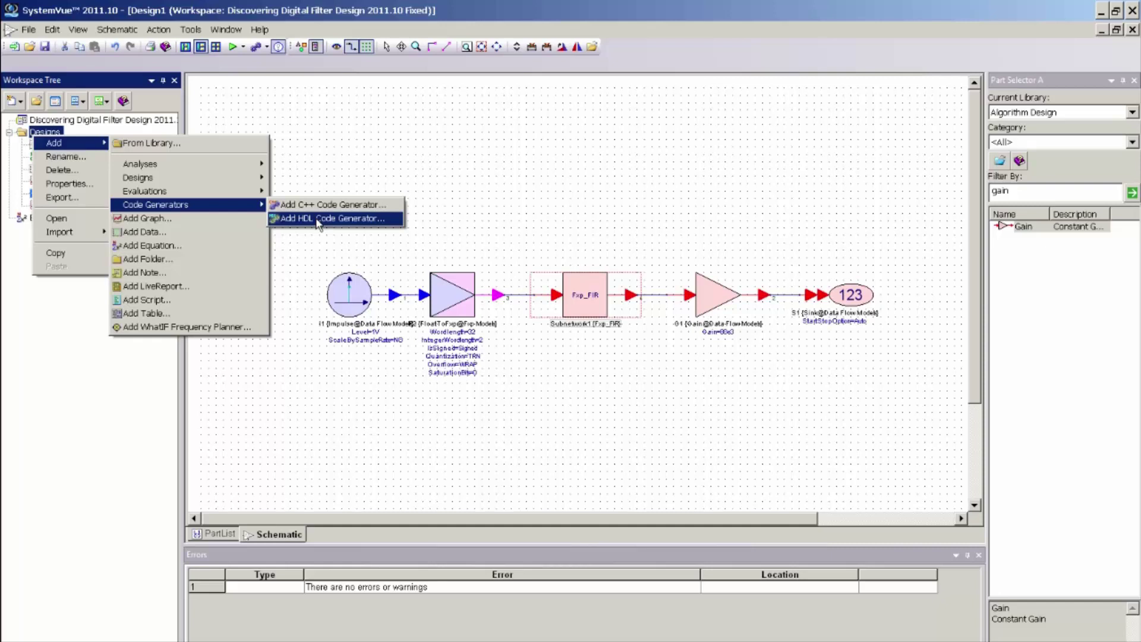
left_click(317, 219)
left_click(542, 420)
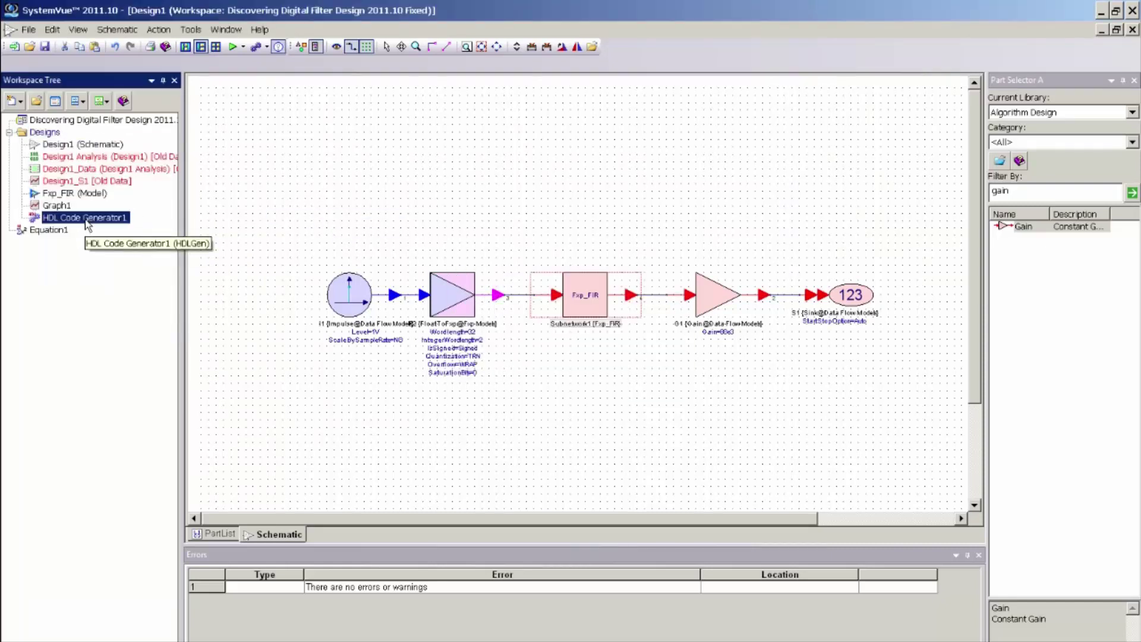
Step: In HDL Code Generator1's options, select Subnetwork1 (Fxp_FIR) for generation
double_click(87, 219)
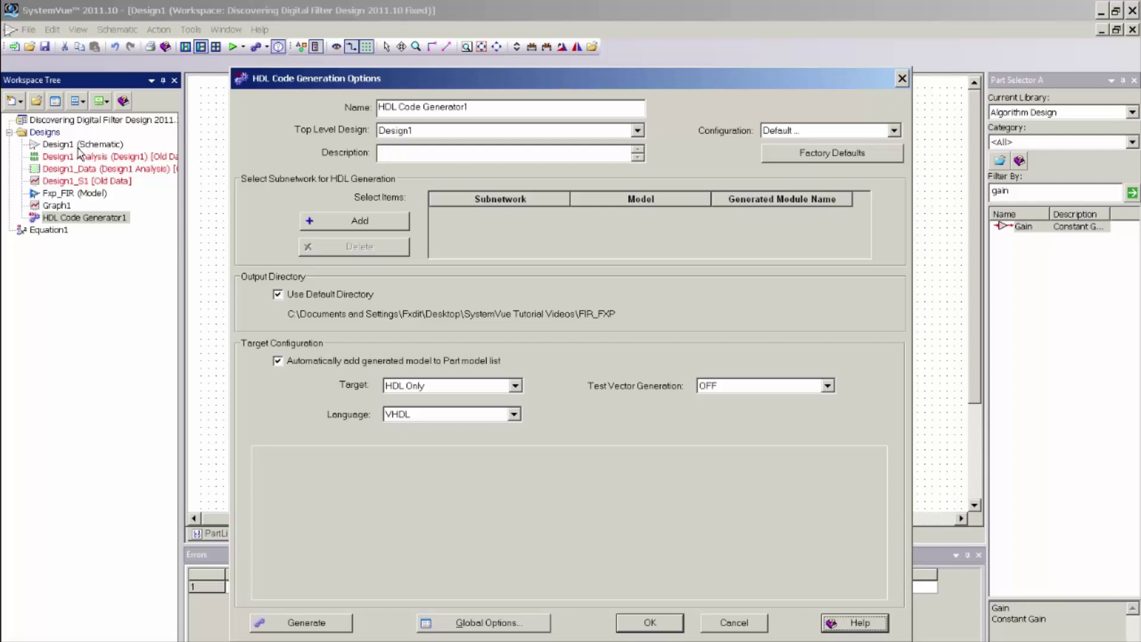
left_click(359, 221)
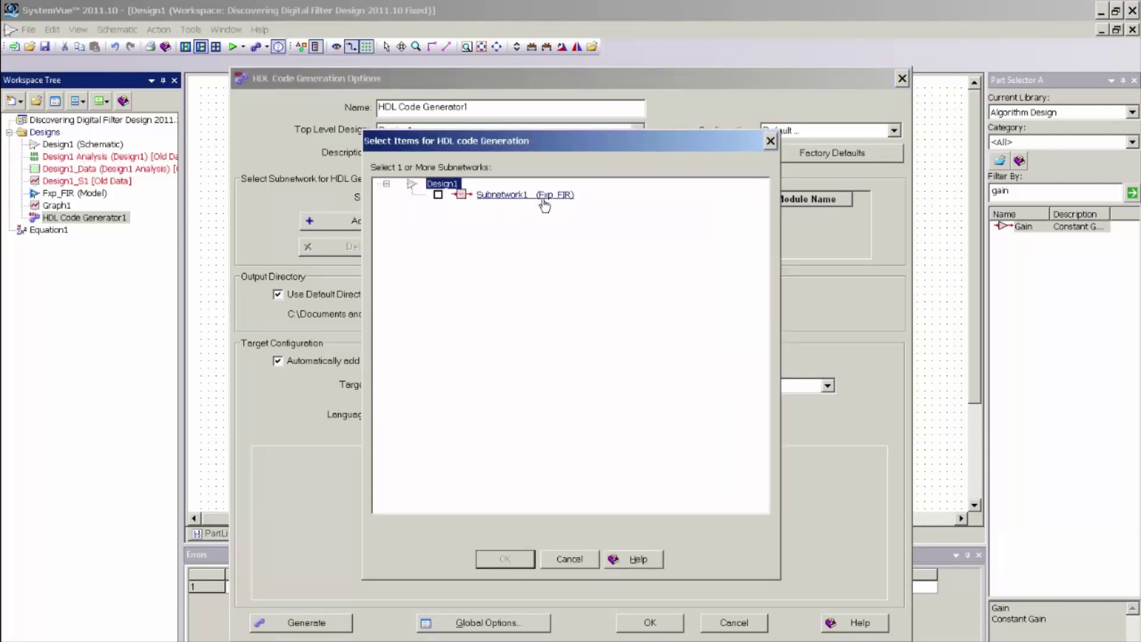
left_click(438, 195)
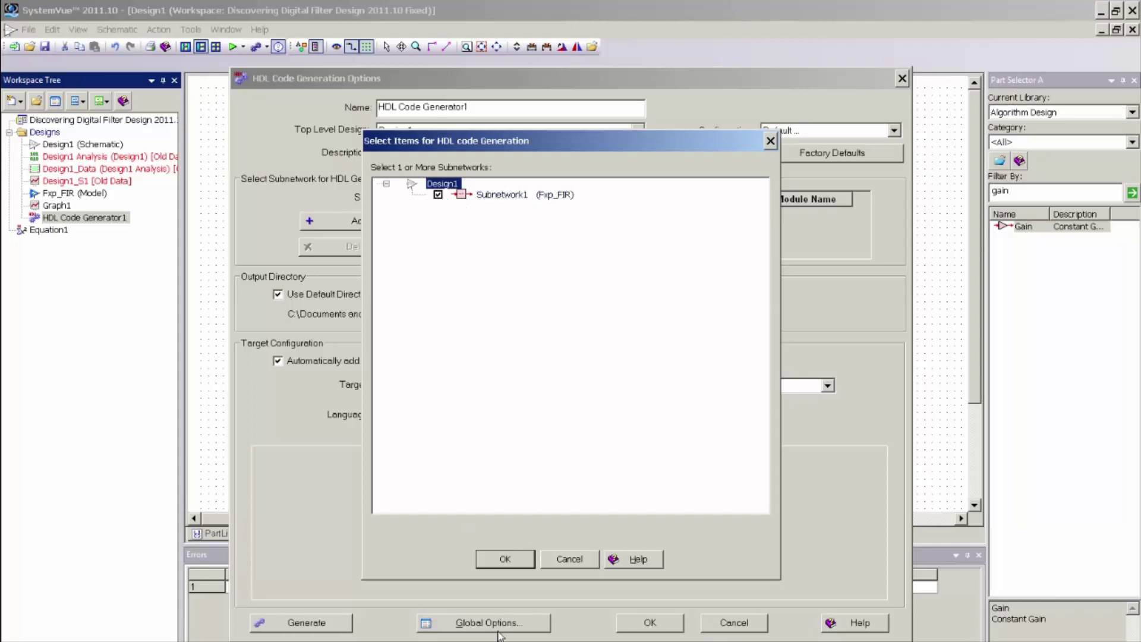
left_click(509, 559)
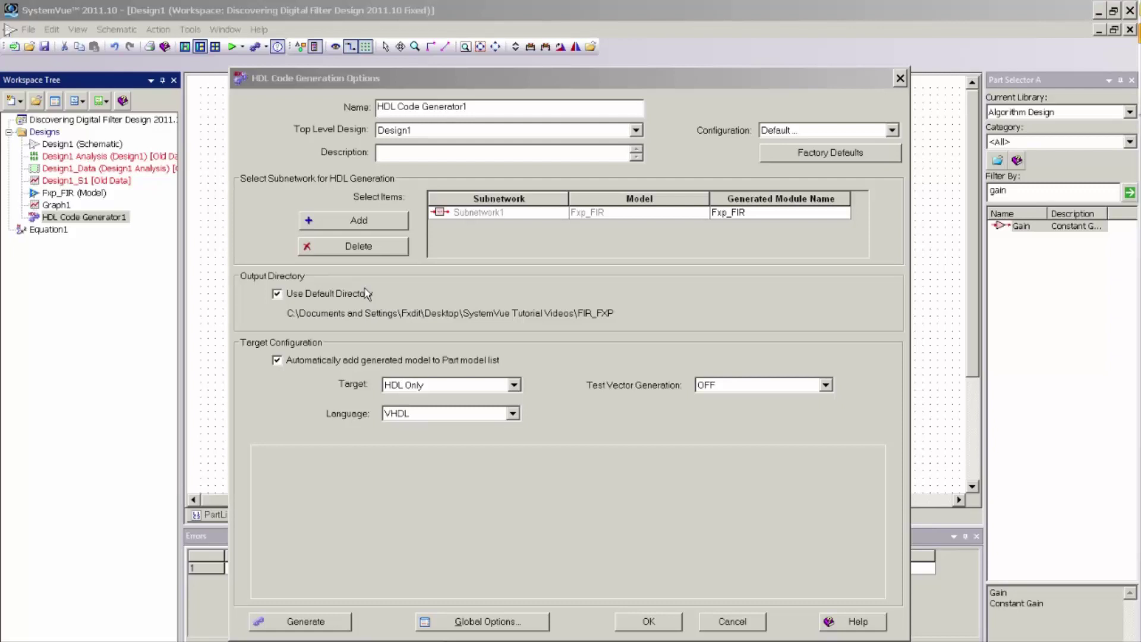
Step: Replace the default output directory with the My Documents\My Workspaces\Test folder
left_click(277, 295)
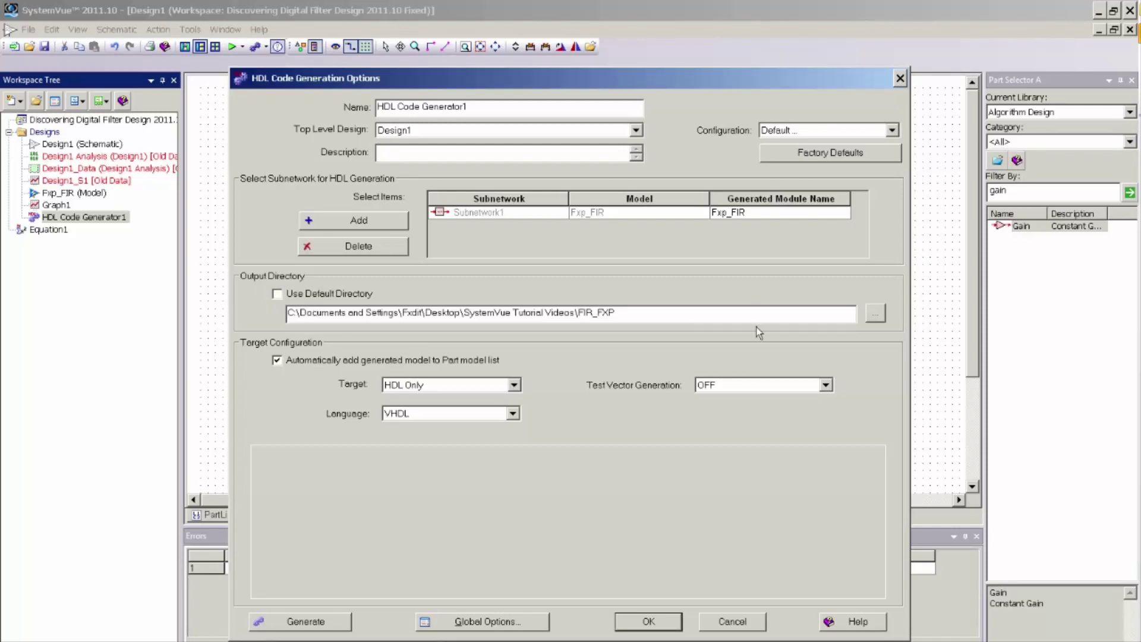
left_click(874, 313)
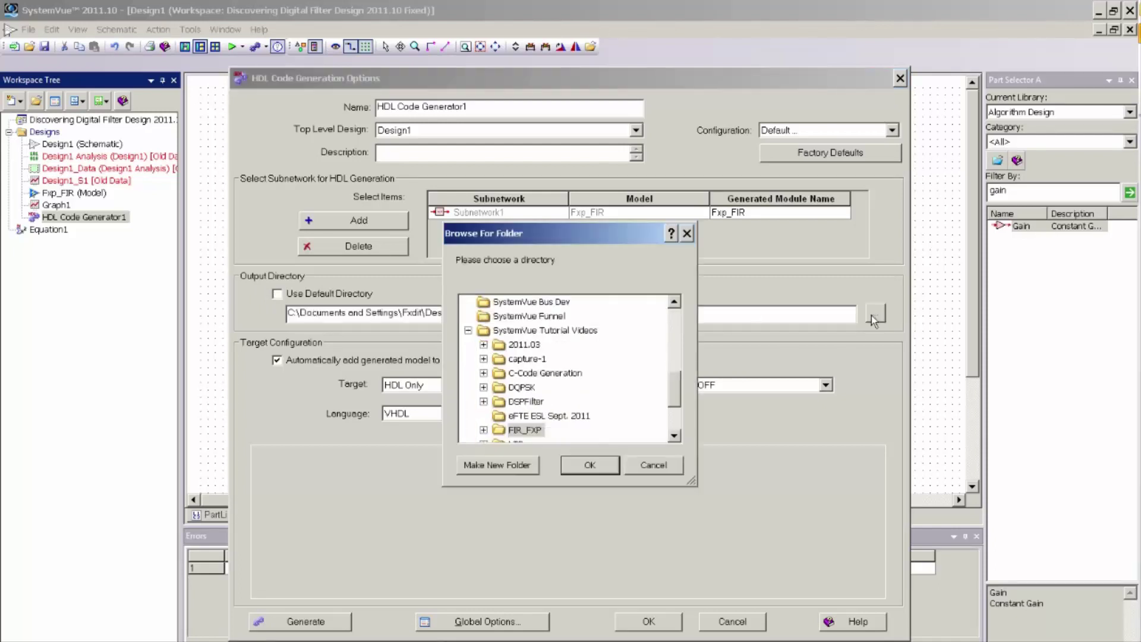
left_click_drag(677, 392, 679, 320)
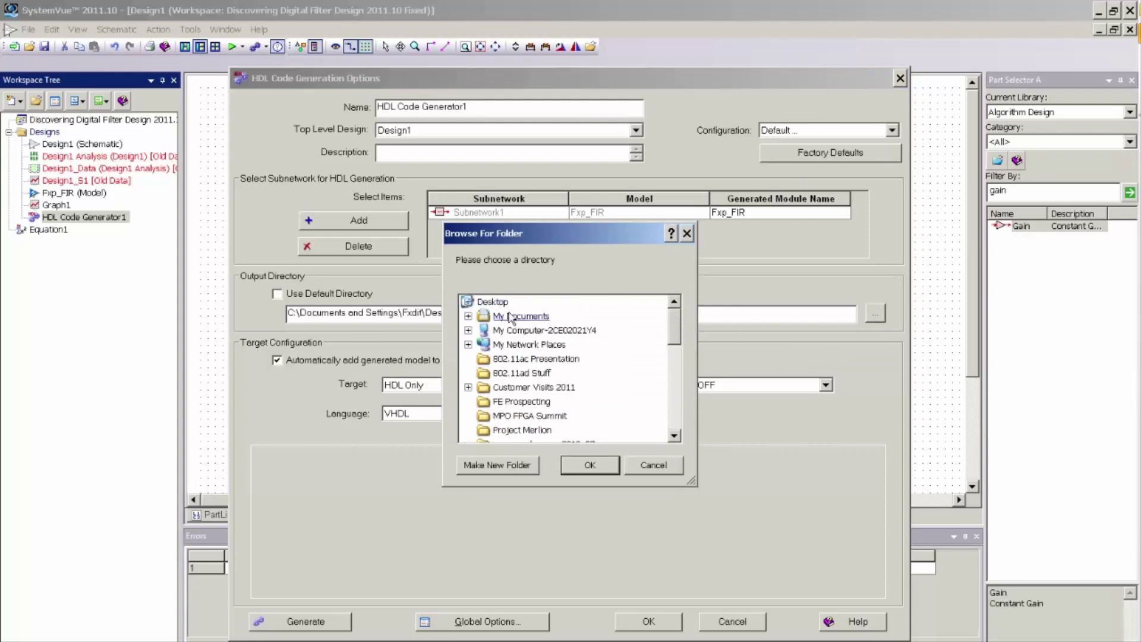
left_click(472, 317)
scroll(604, 375, "down", 6)
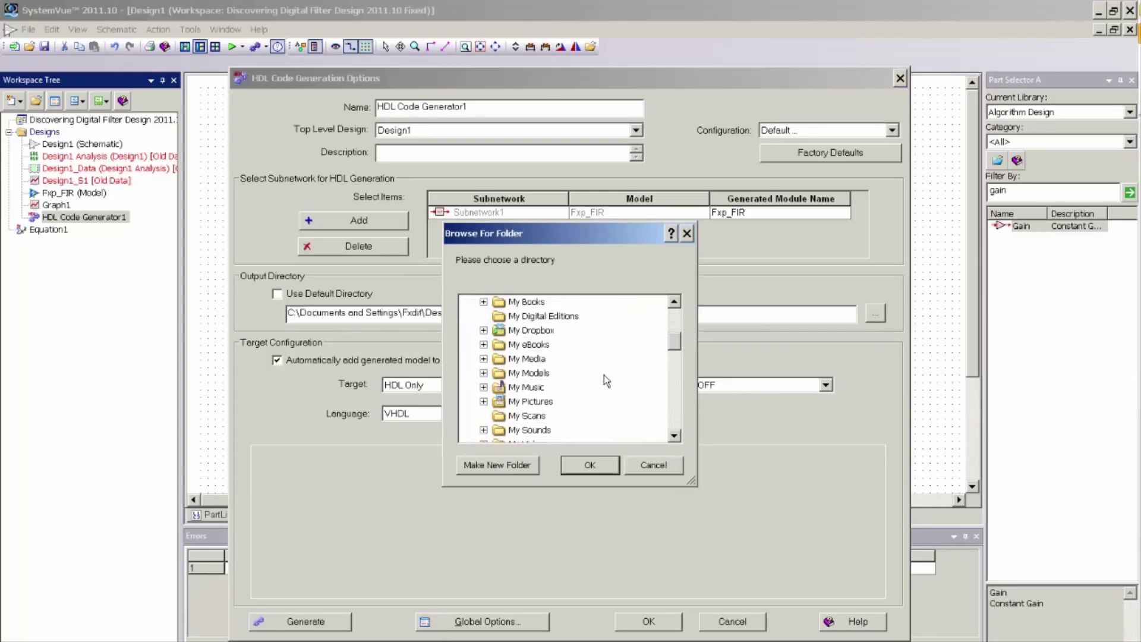
scroll(604, 378, "down", 2)
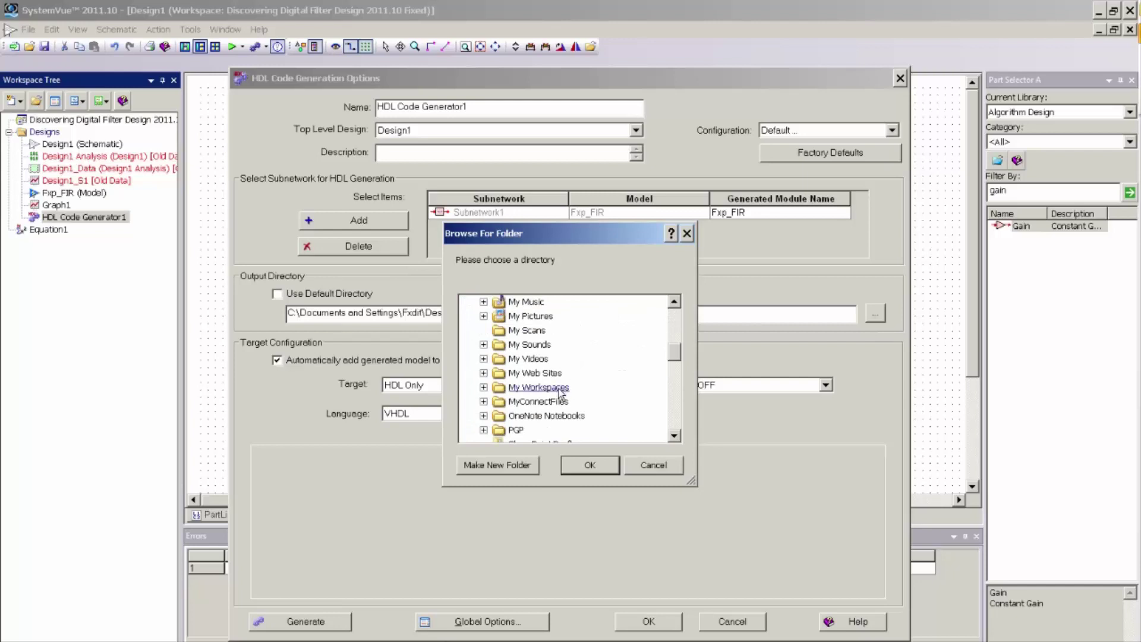
left_click(483, 386)
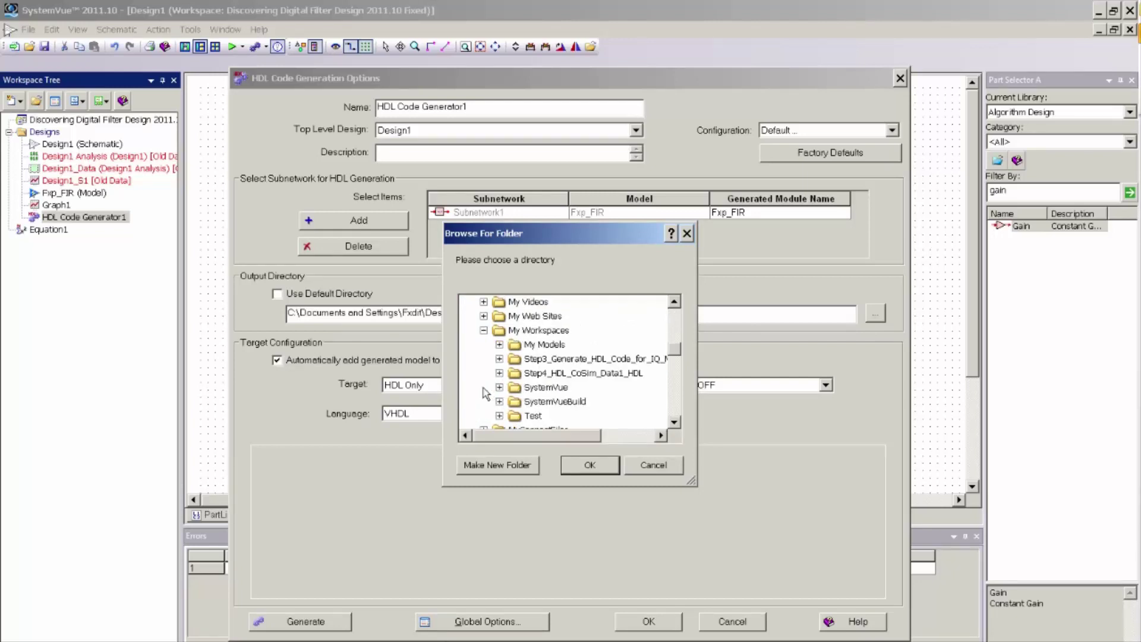
double_click(518, 418)
left_click(591, 467)
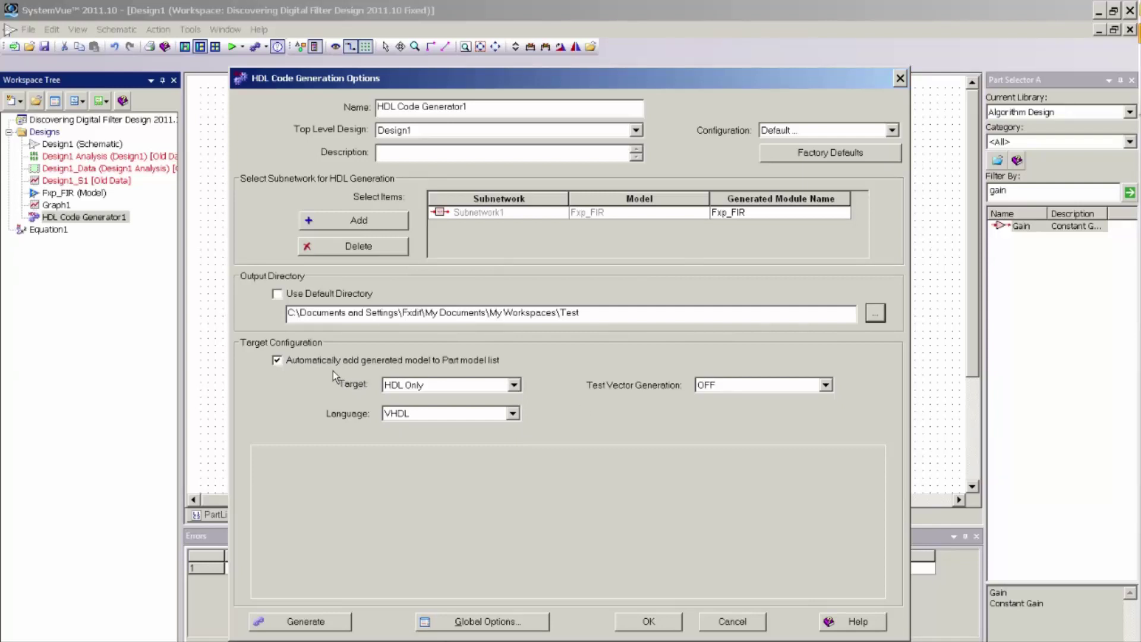
left_click(514, 386)
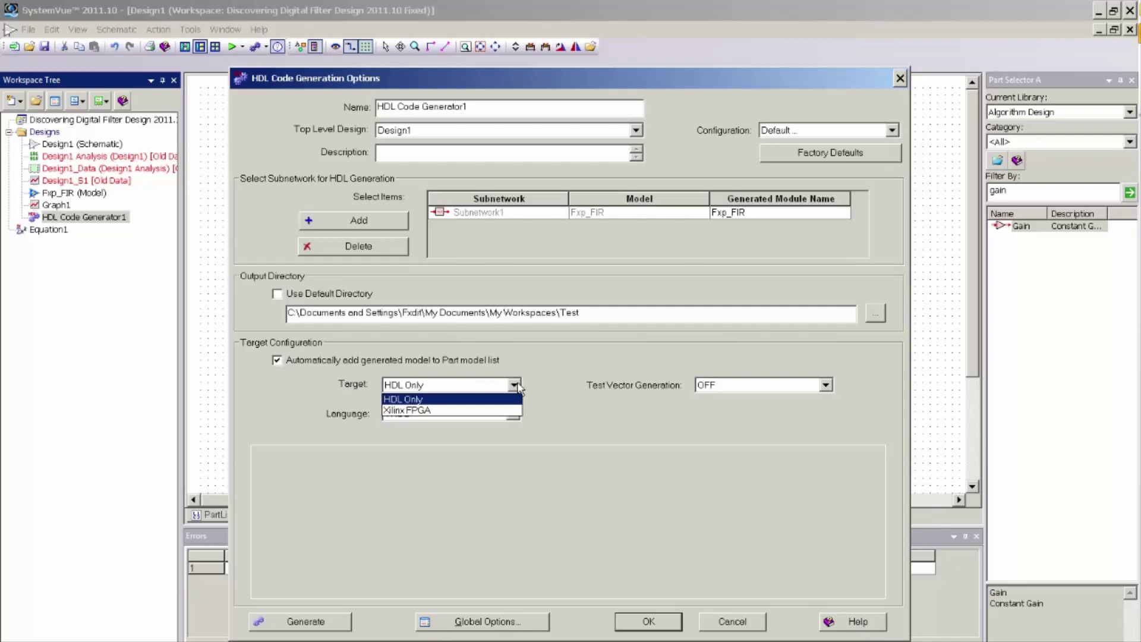
Step: Target a Xilinx FPGA, keeping Virtex4 family, XC4VSX35 device and FF668 package
left_click(459, 411)
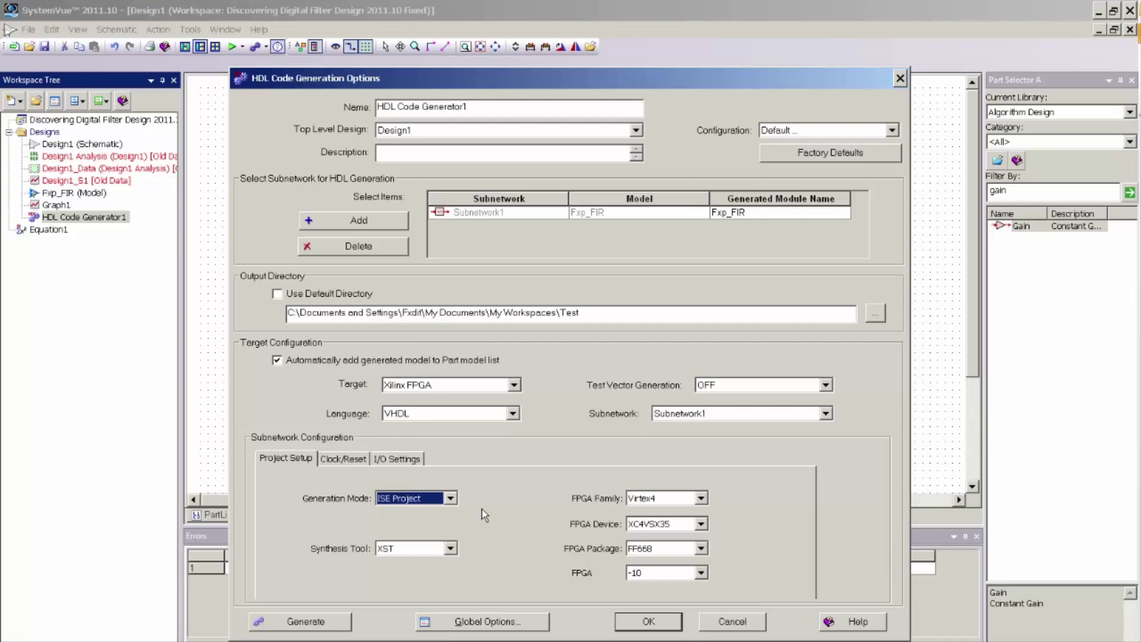
left_click(702, 502)
left_click(702, 502)
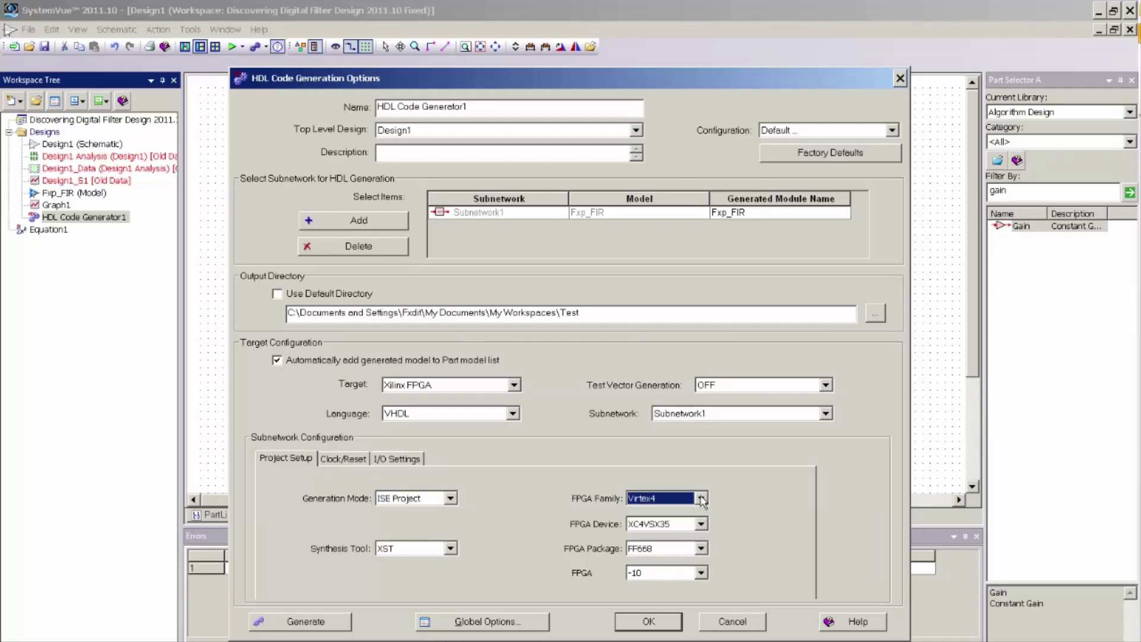
left_click(701, 525)
left_click(699, 527)
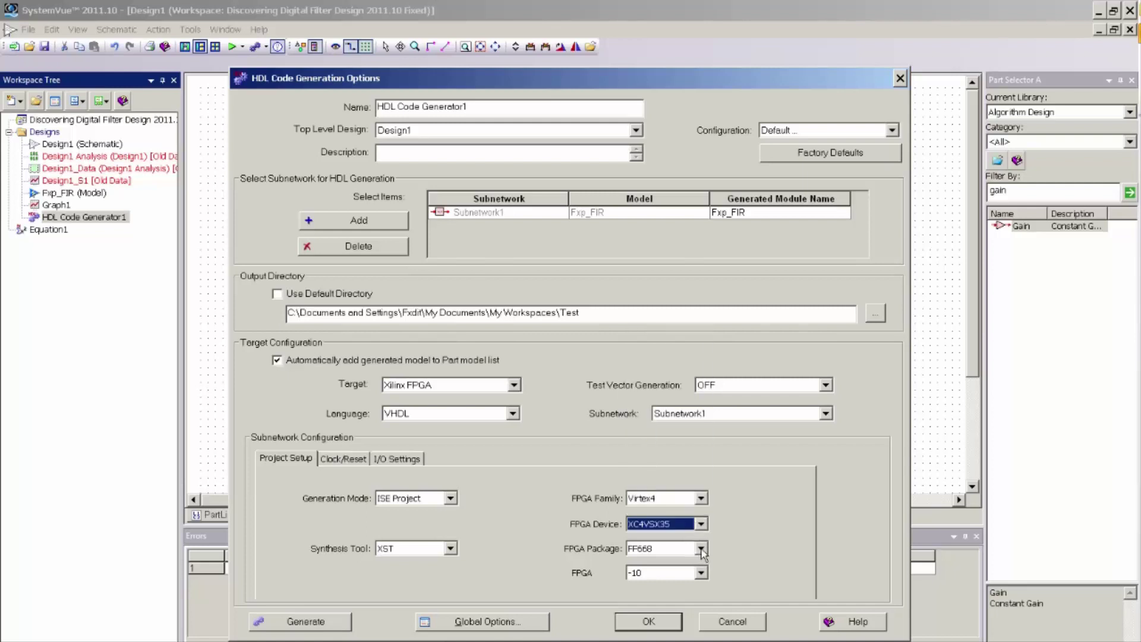
left_click(702, 549)
left_click(702, 549)
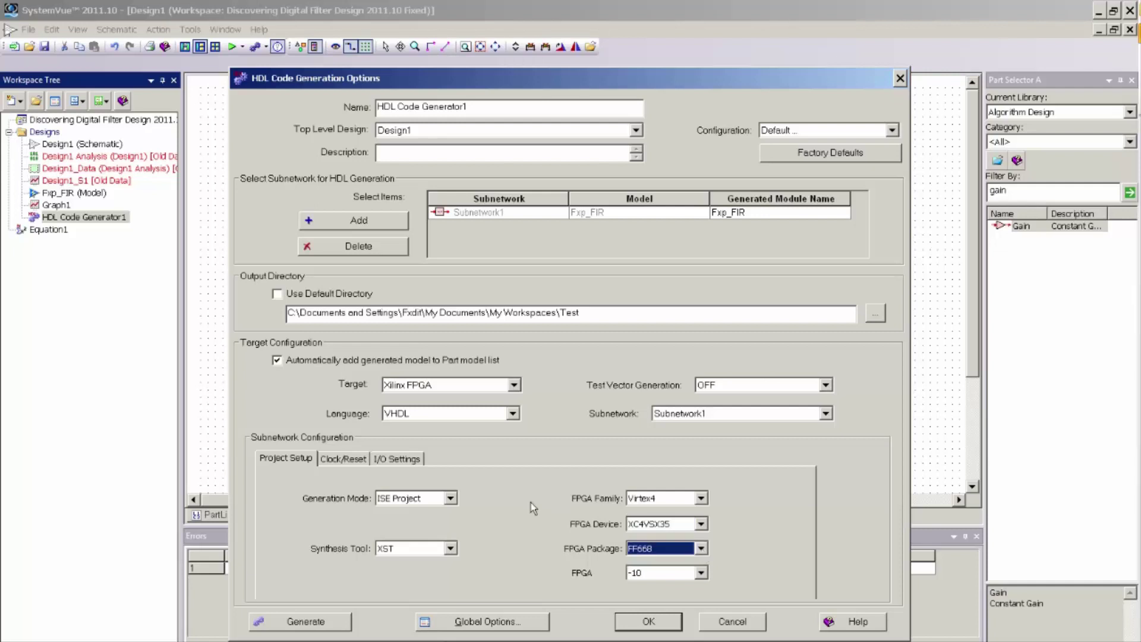
Step: Review the I/O Settings and Clock/Reset tabs, then return to Project Setup
left_click(391, 458)
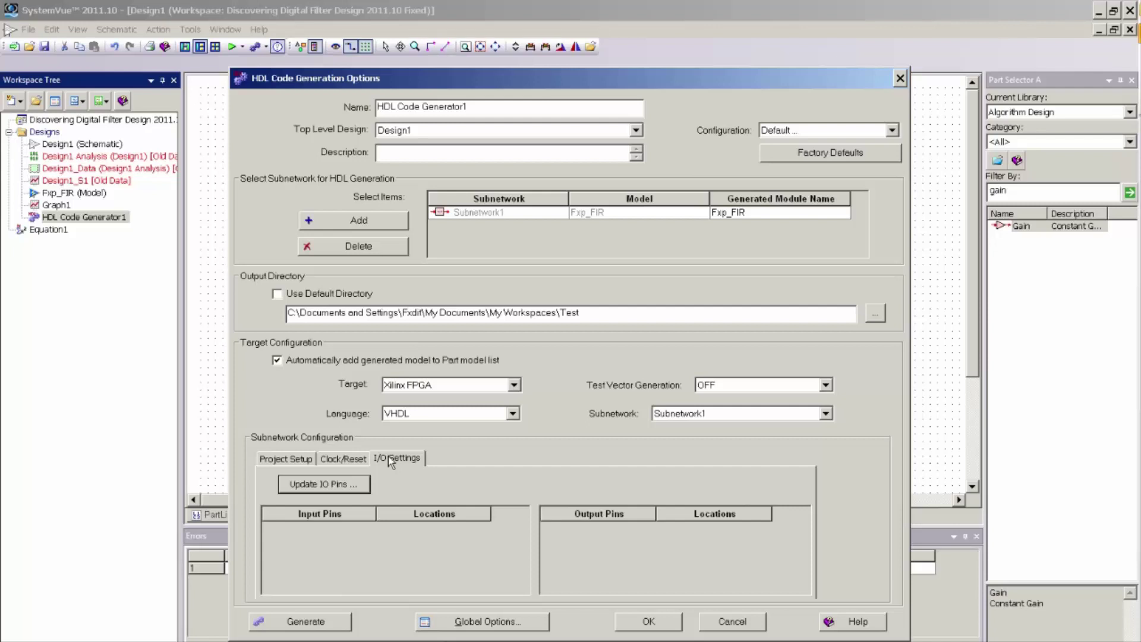
left_click(344, 458)
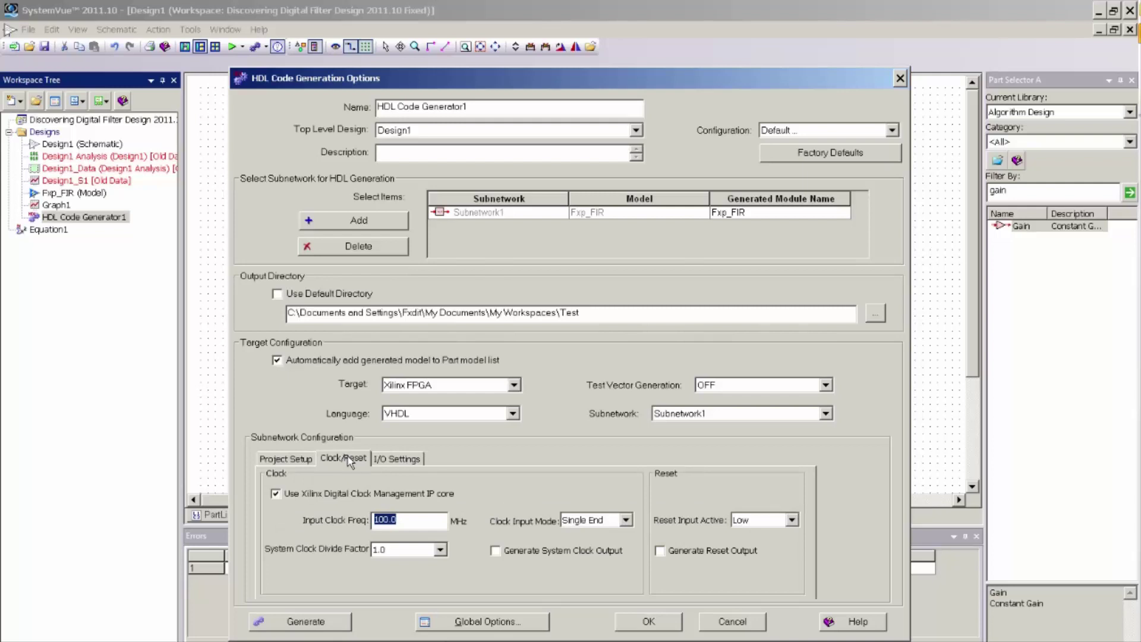
left_click(293, 461)
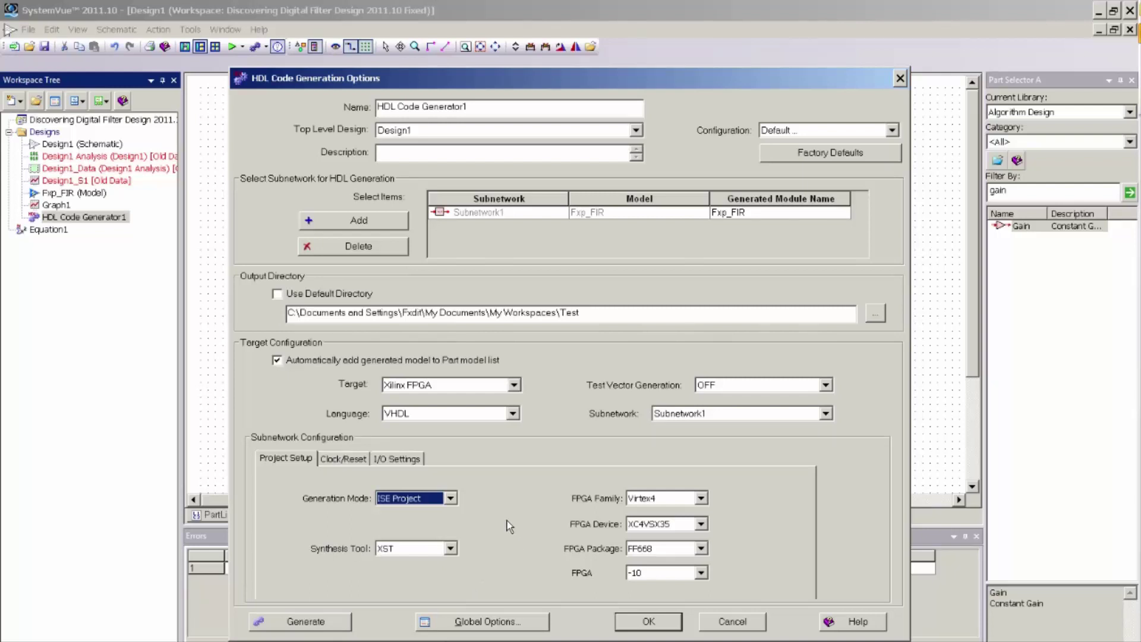
Step: Switch the target back to HDL Only, keep VHDL, and set Test Vector Generation ON
left_click(514, 384)
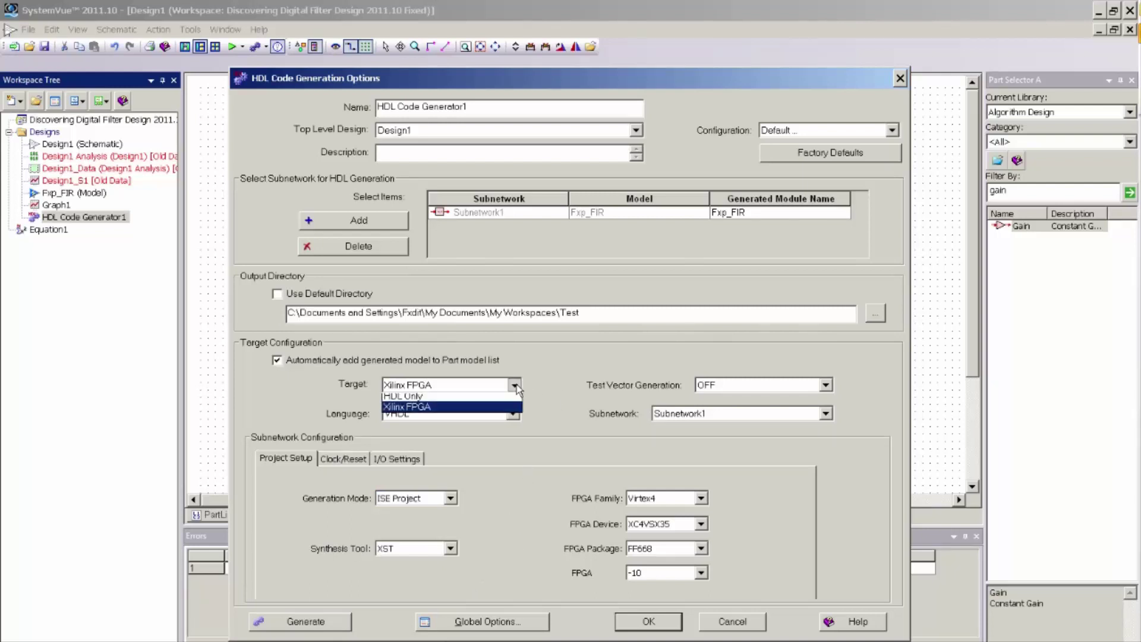
left_click(474, 400)
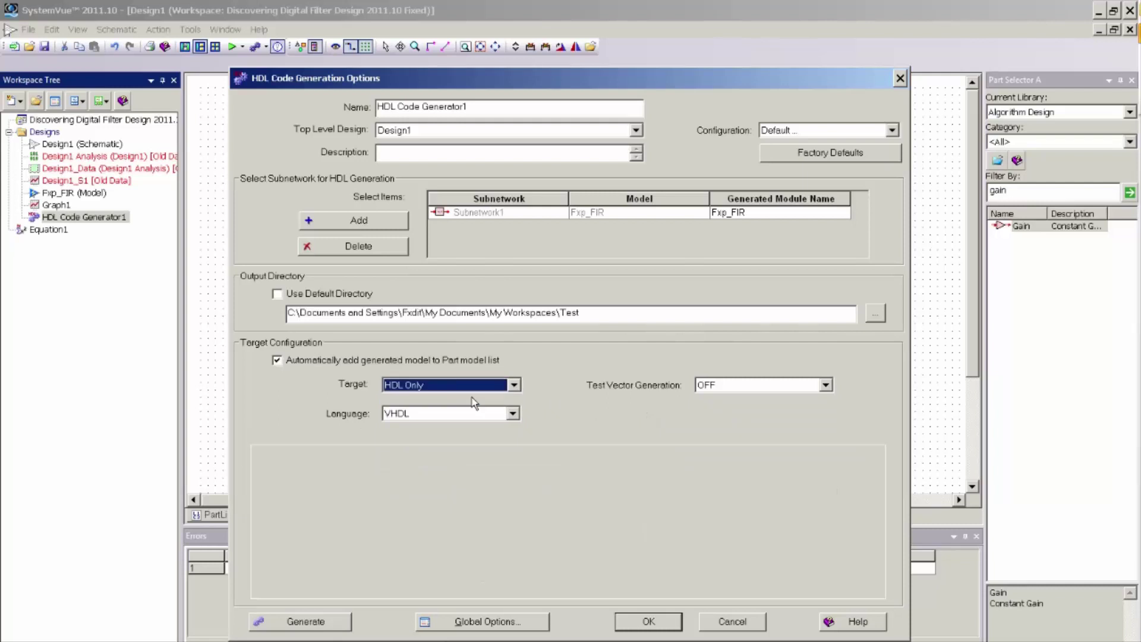
left_click(513, 414)
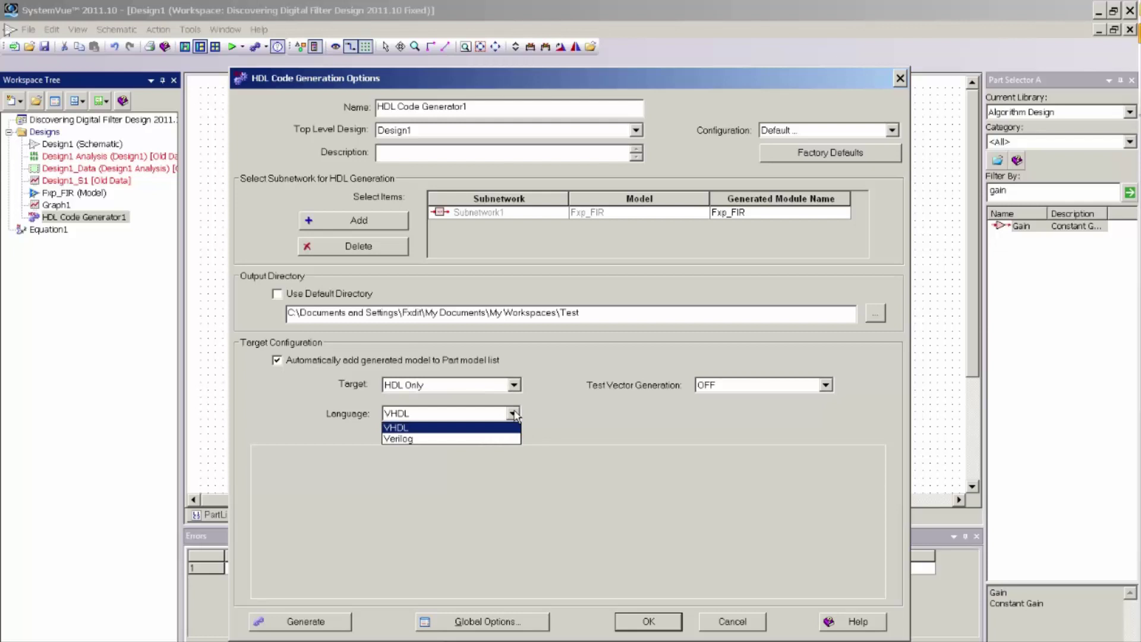
left_click(562, 416)
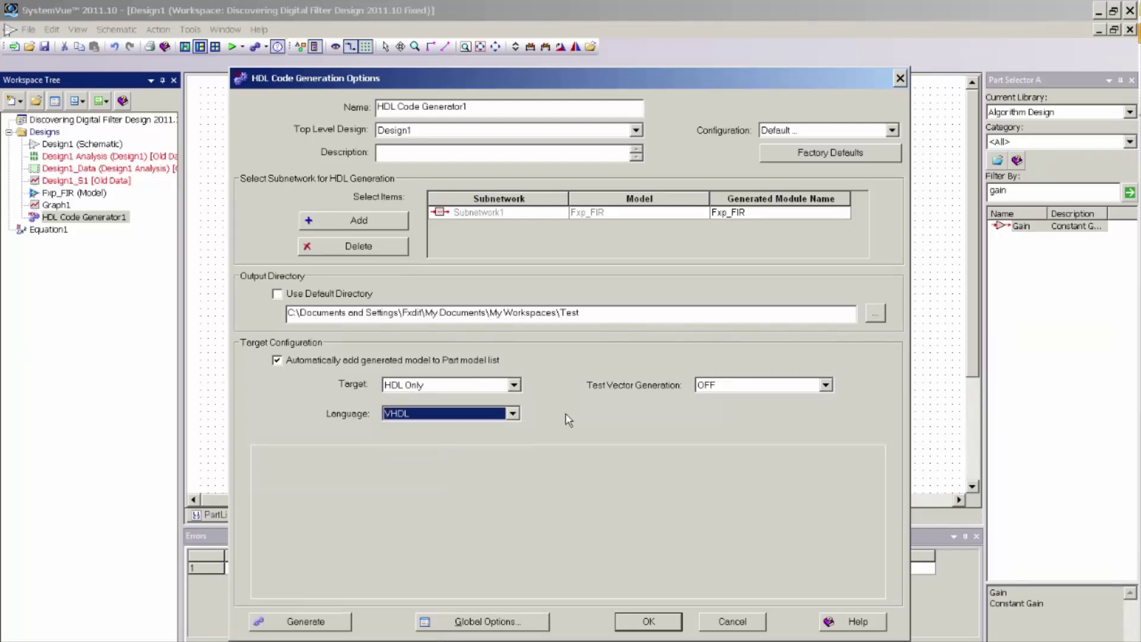
left_click(826, 386)
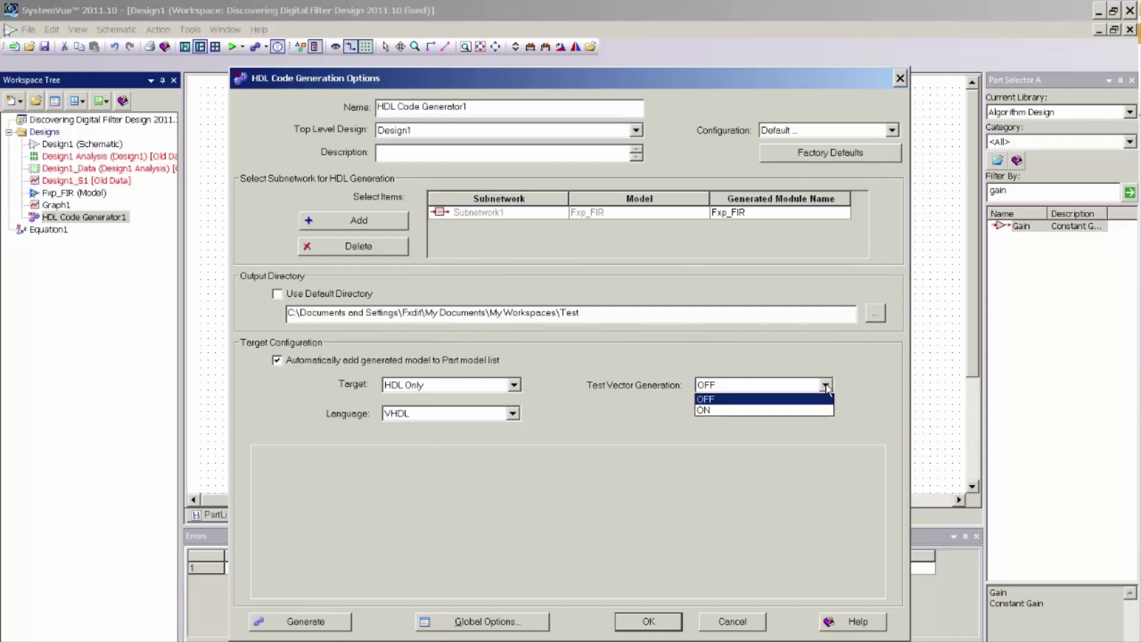
left_click(782, 412)
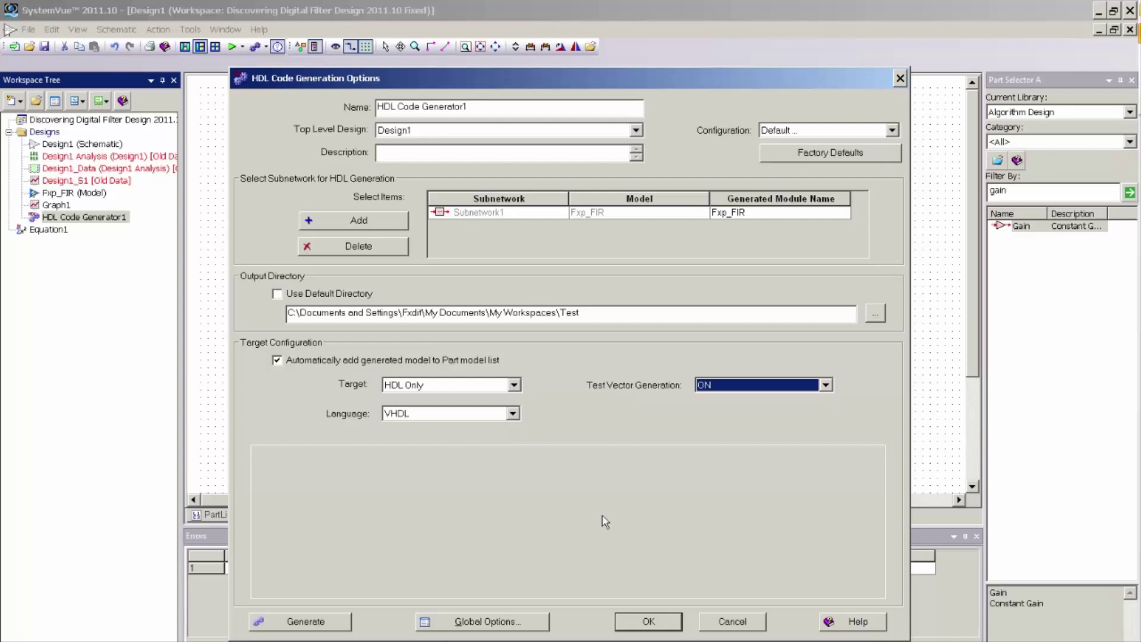
Step: Generate the VHDL code for Fxp_FIR from HDL Code Generator1
left_click(304, 621)
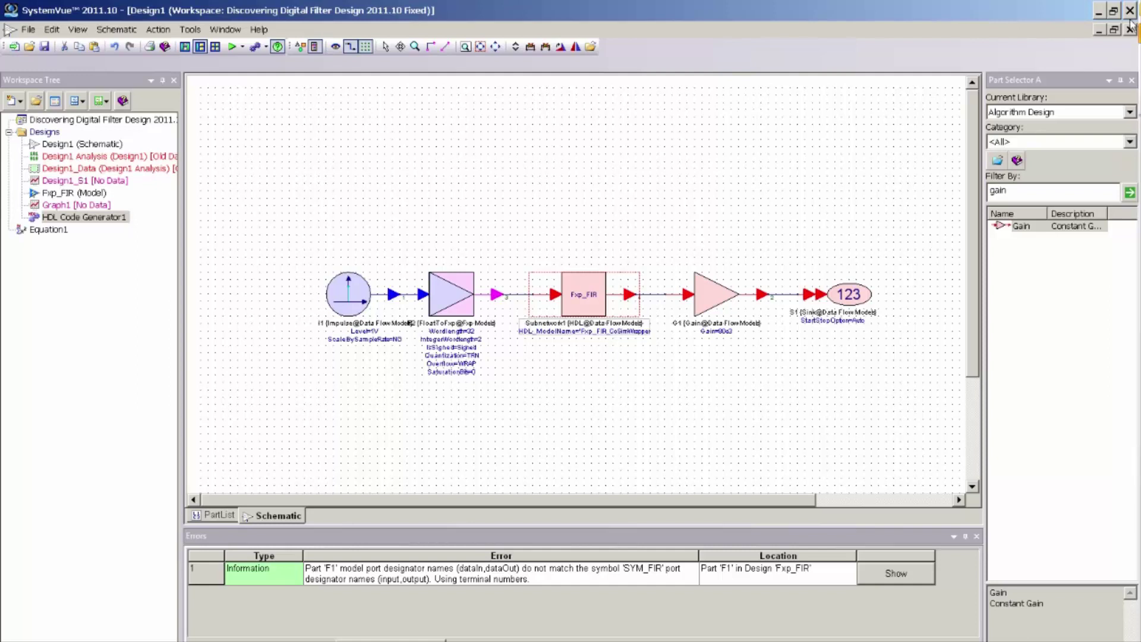
Step: Restore the maximized Design1 schematic so it tiles beside the graphs and data table
left_click(1114, 29)
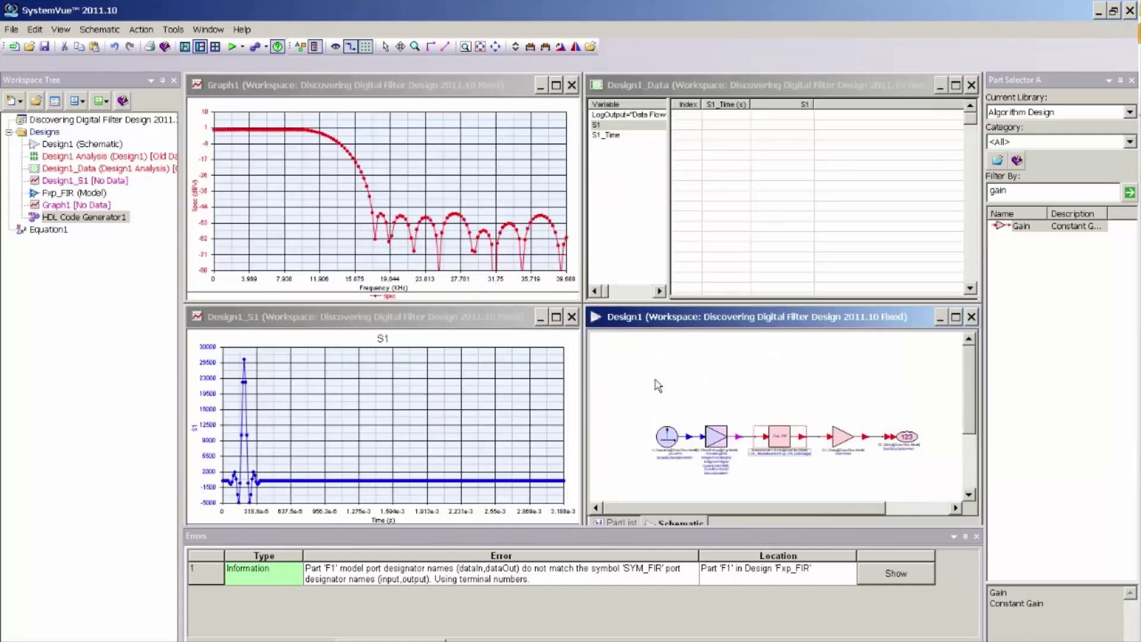
mouse_move(782, 437)
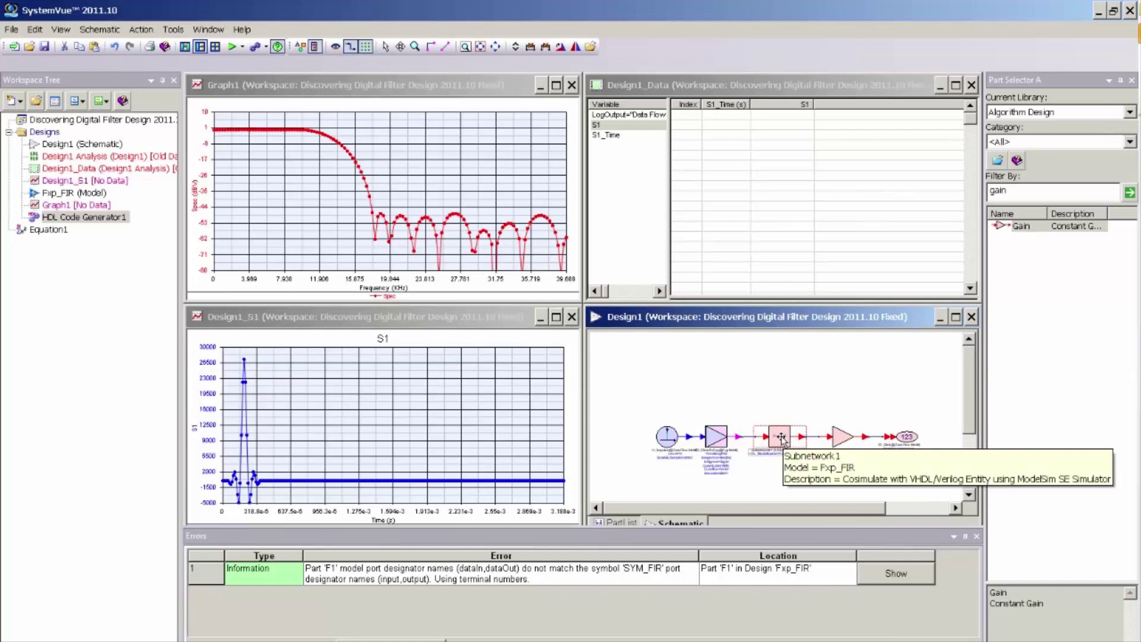
Step: Set the Fxp_FIR block's model to HDL Code Generator1, reviewing its HDL tabs before confirming
double_click(782, 439)
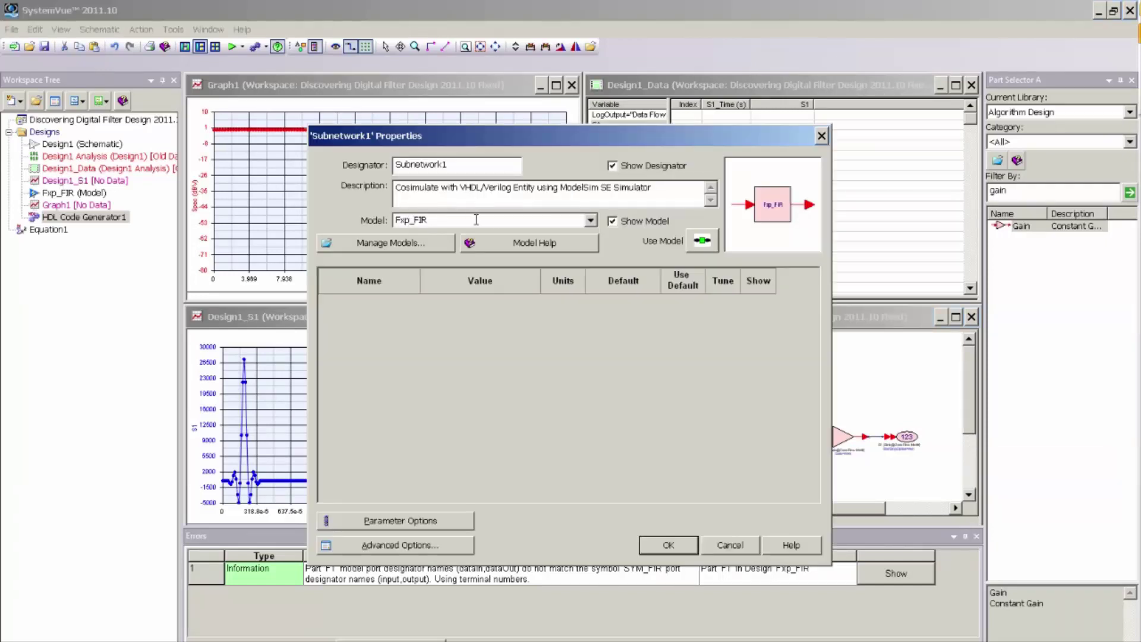
left_click(590, 221)
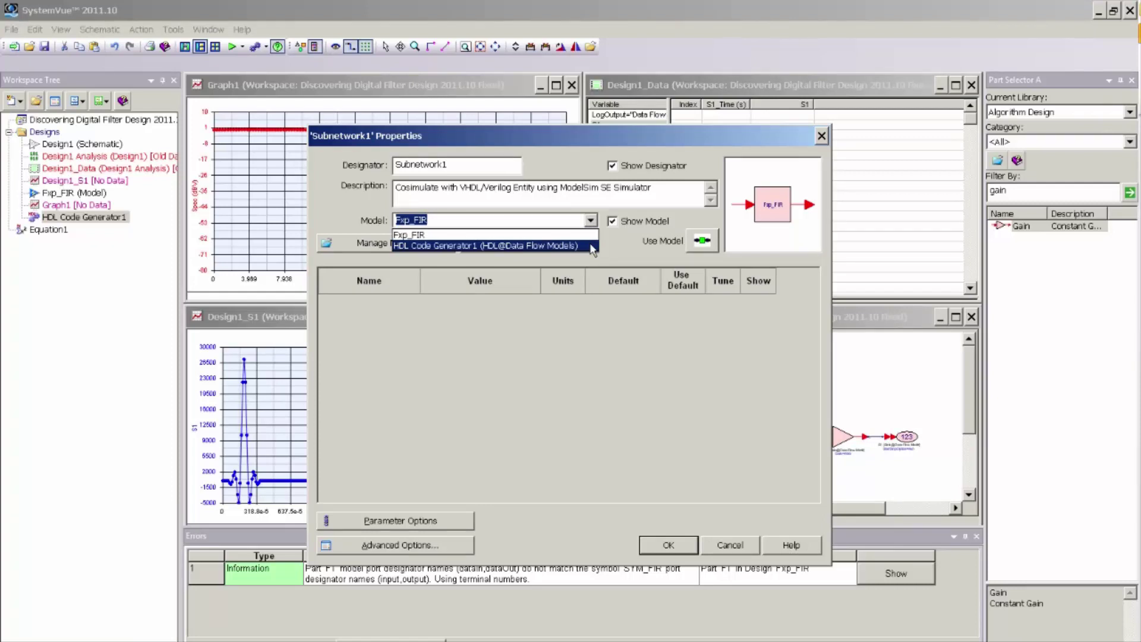
left_click(588, 245)
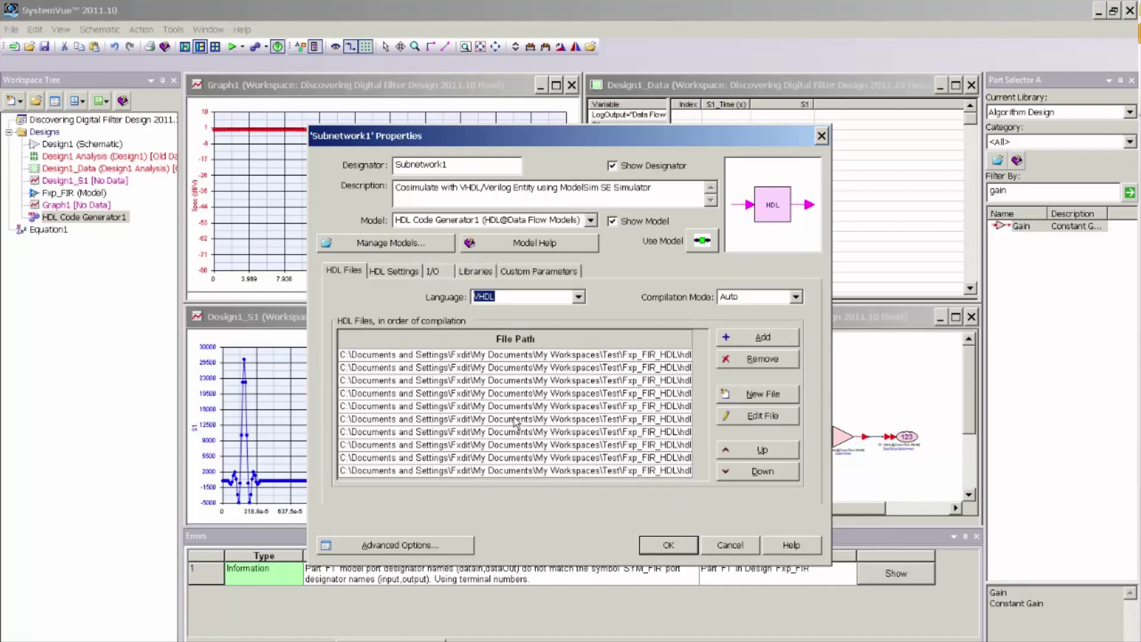
left_click(405, 274)
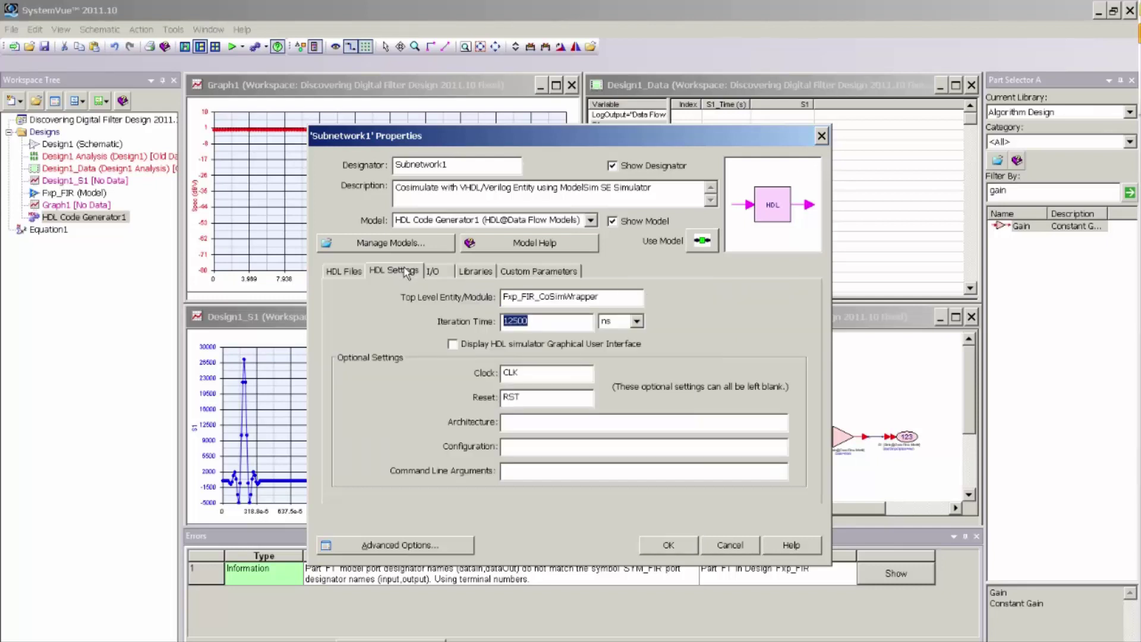
left_click(441, 272)
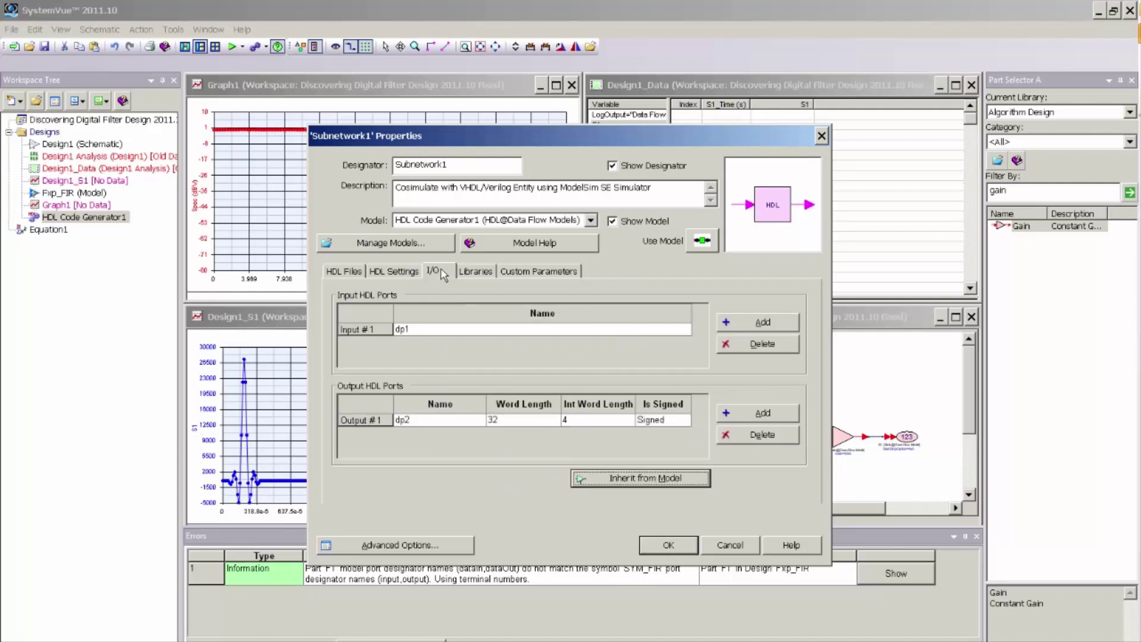
left_click(471, 274)
left_click(342, 272)
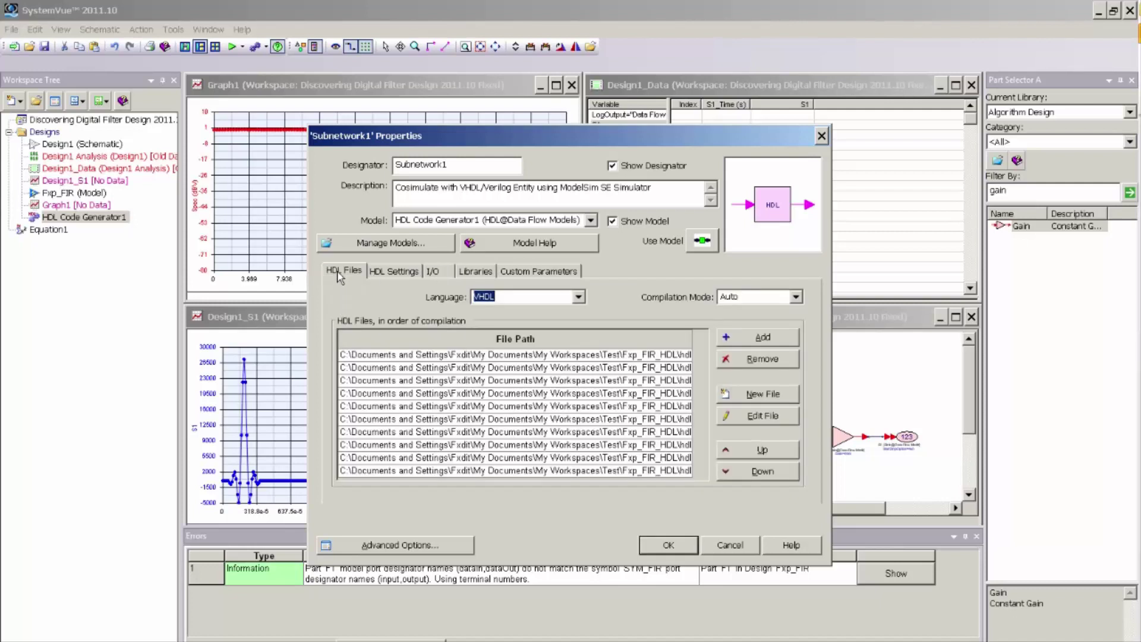
left_click(667, 544)
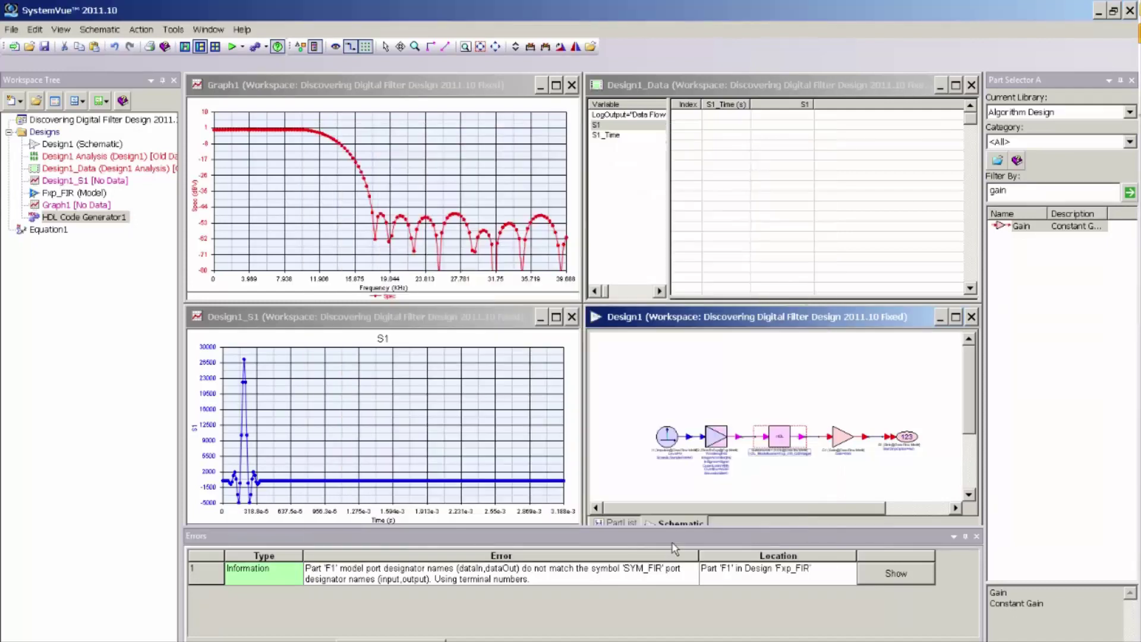
Step: Run the Design1 simulation using the HDL co-simulation model
left_click(232, 47)
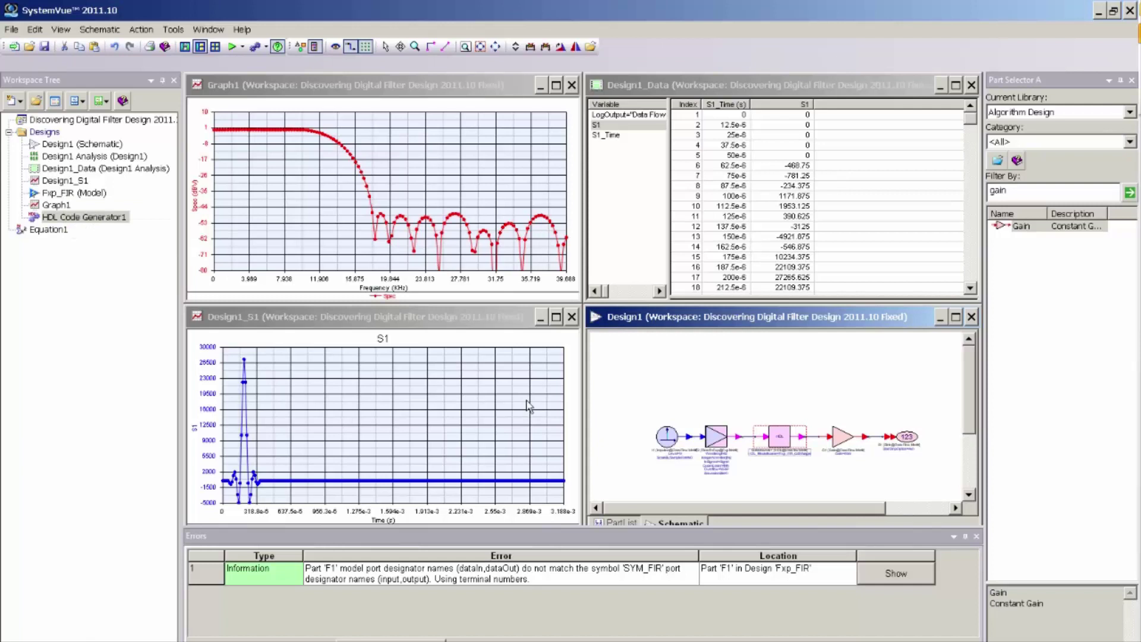
Step: Enable Display HDL simulator Graphical User Interface in HDL Settings and rerun, launching ModelSim
mouse_move(779, 435)
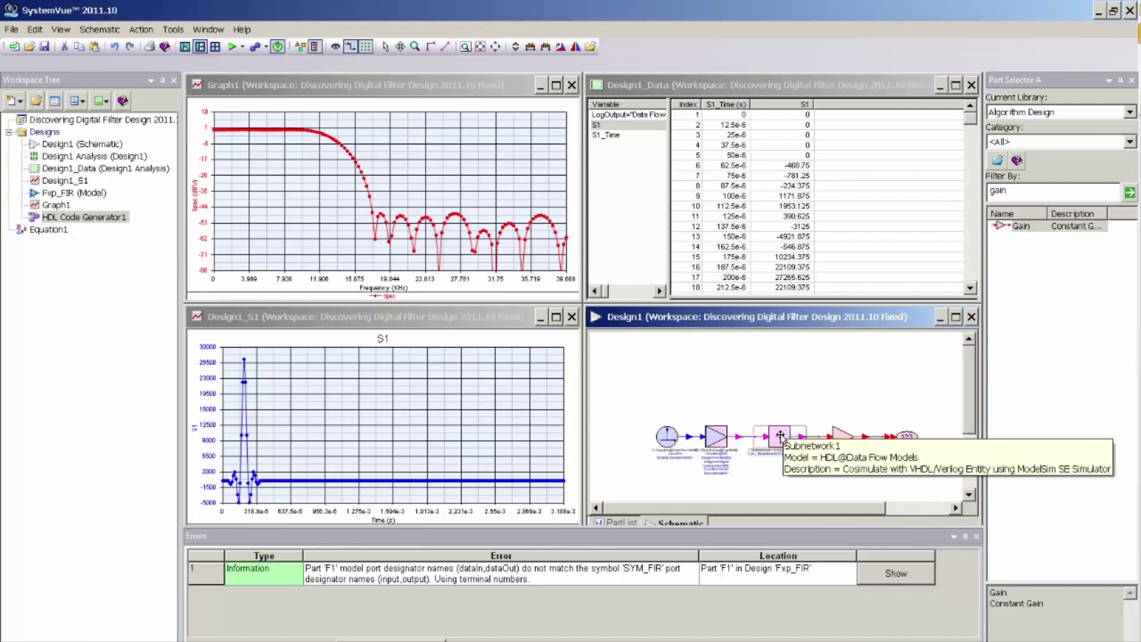
double_click(779, 436)
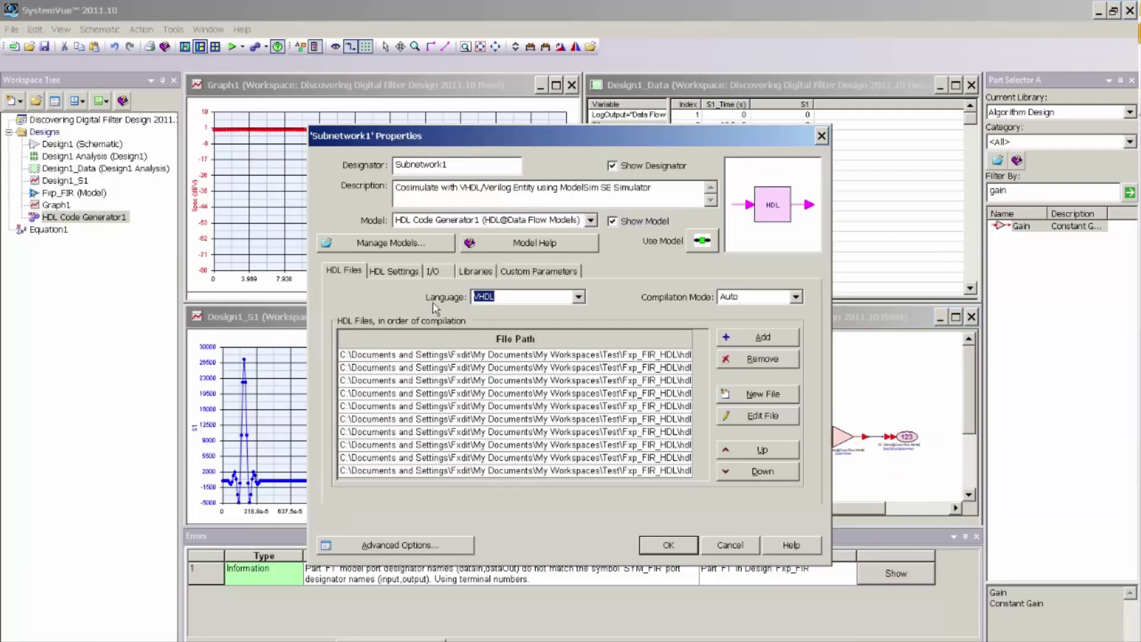
left_click(390, 273)
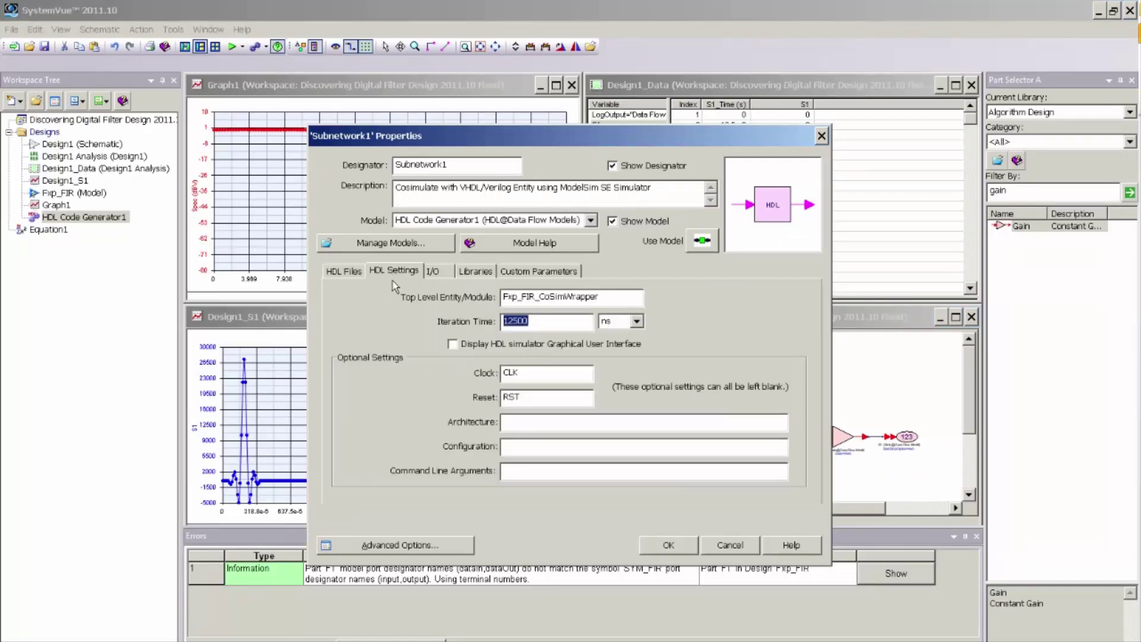
left_click(453, 346)
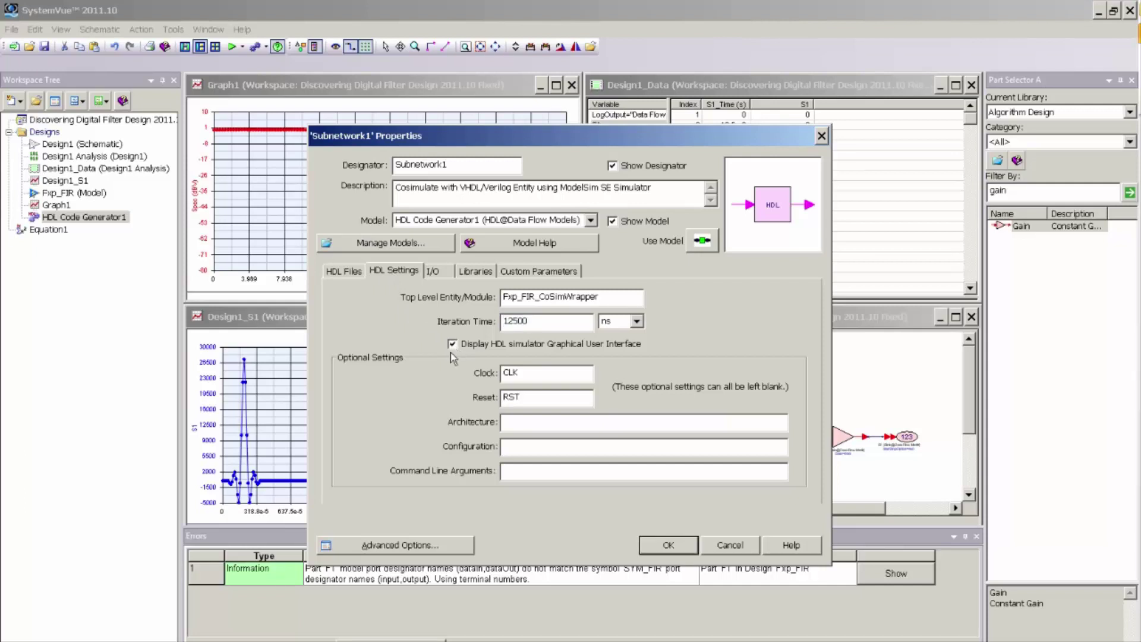
left_click(669, 545)
left_click(232, 46)
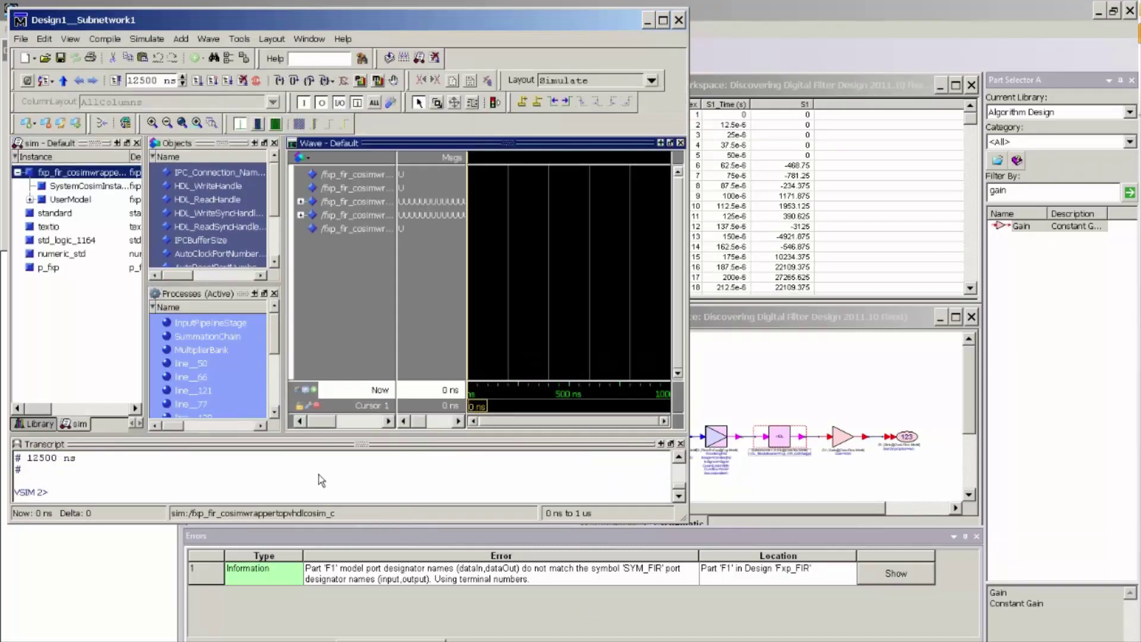
Step: Enter 'run -all' at ModelSim's VSIM prompt to complete the co-simulation to 3,200 µs
left_click(203, 493)
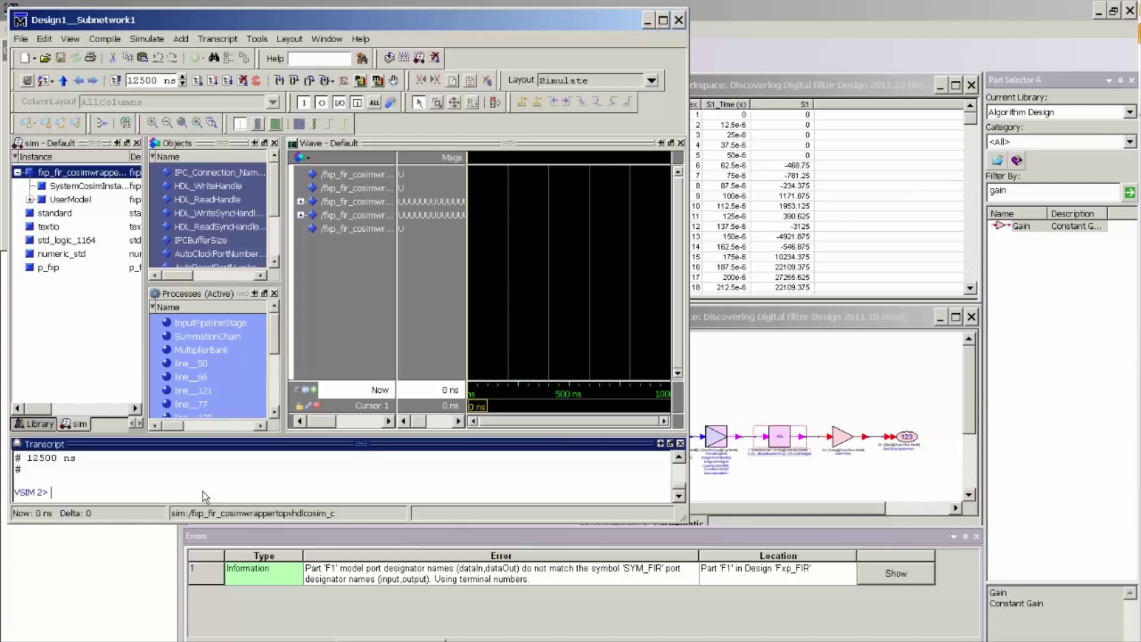
type("run ")
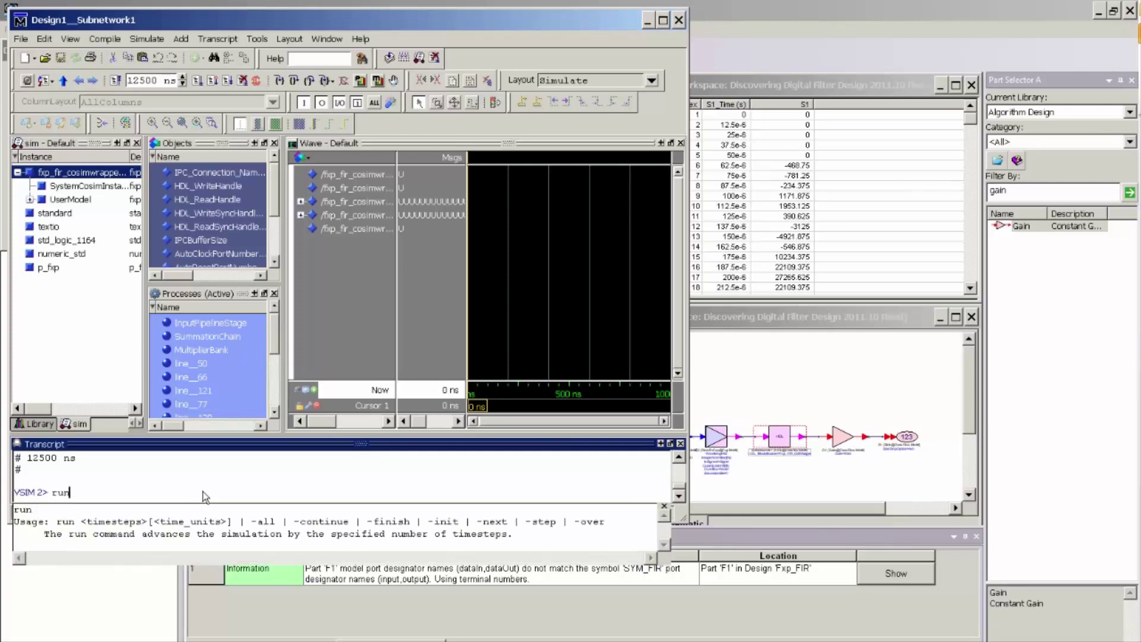
type("-all")
key("Return")
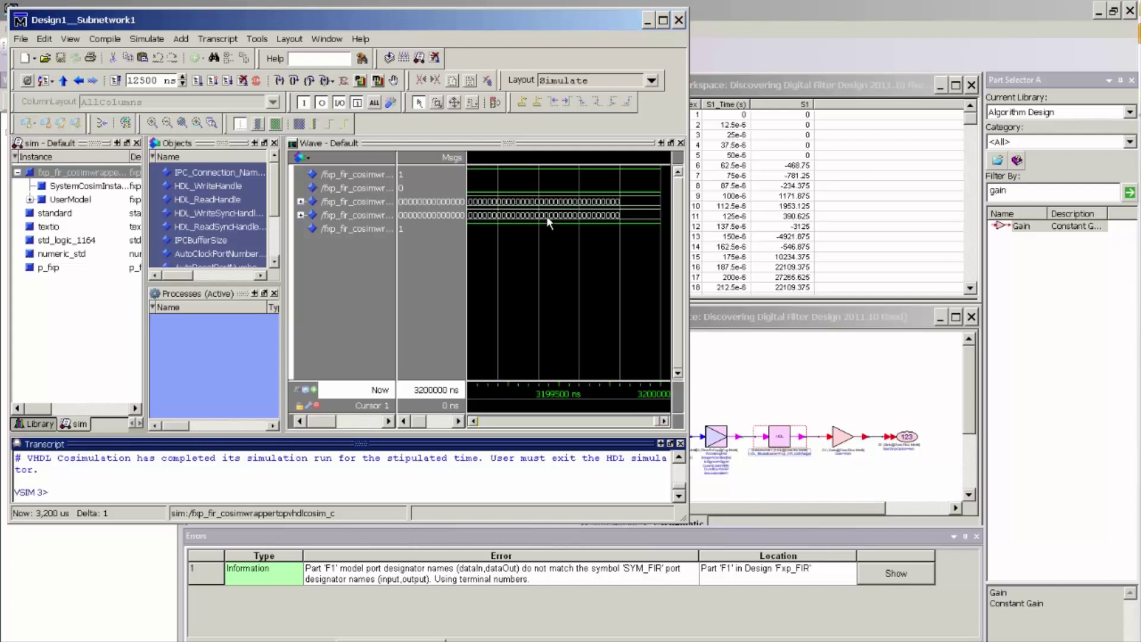
mouse_move(548, 223)
Step: Minimize ModelSim to view the co-simulated impulse response graph, peaking near 27,000
left_click(649, 21)
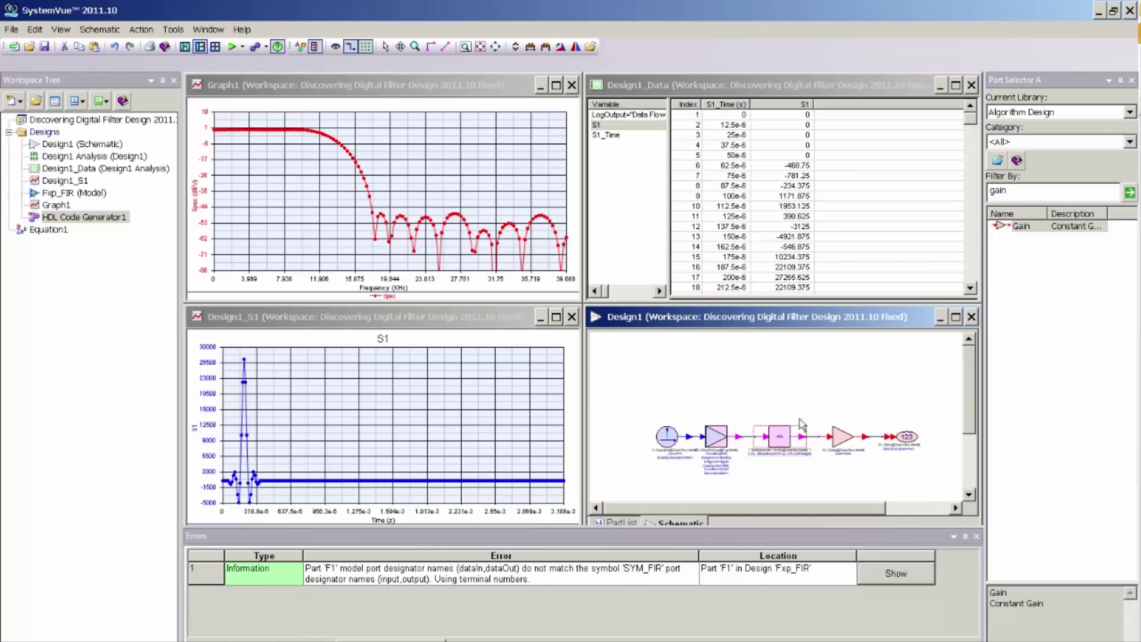
mouse_move(778, 440)
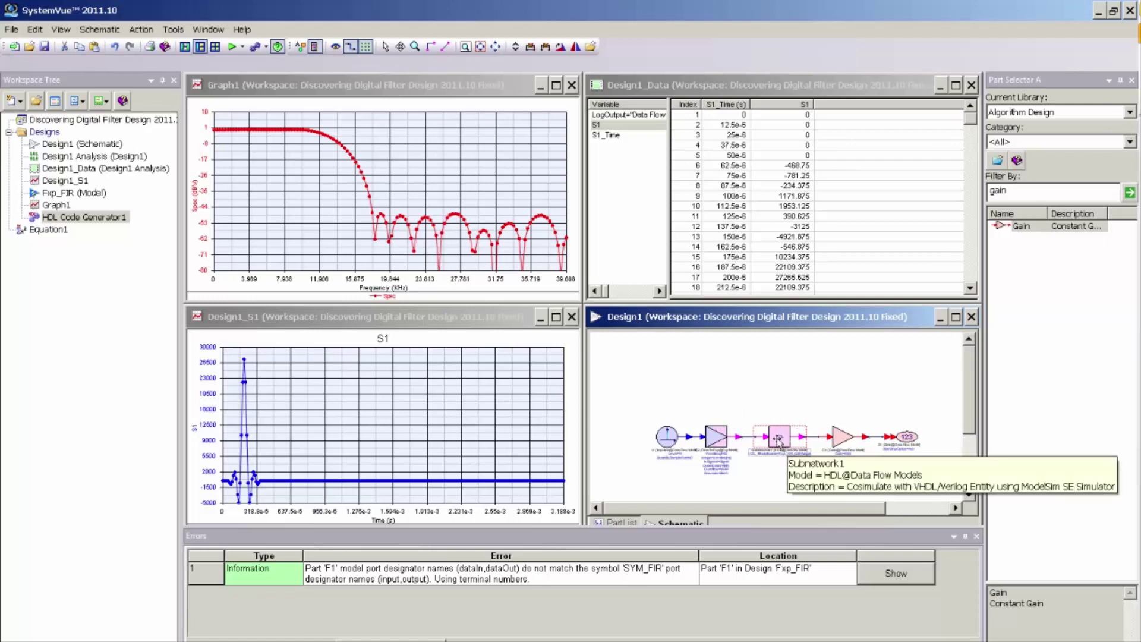